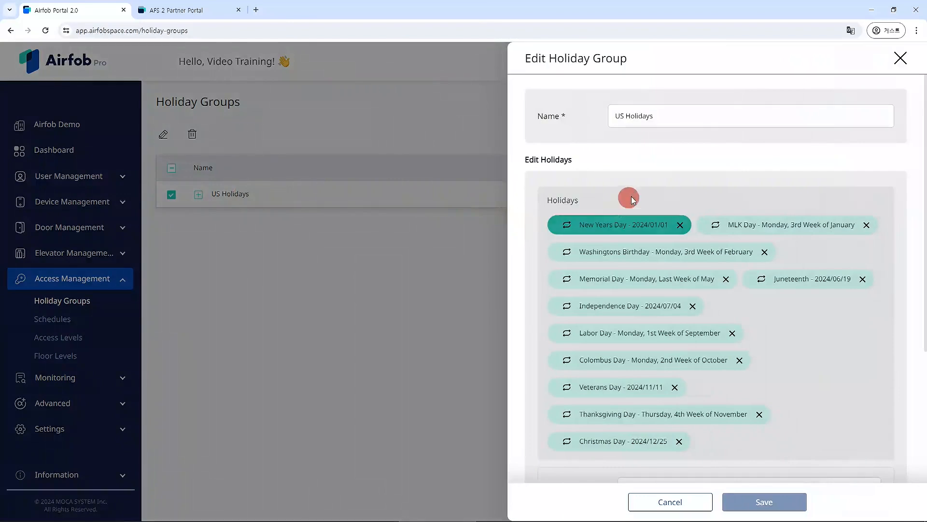
# Step: Load the New Years Day holiday details from the US Holidays group into the form
pyautogui.scroll(-1, 660, 191)
pyautogui.click(618, 179)
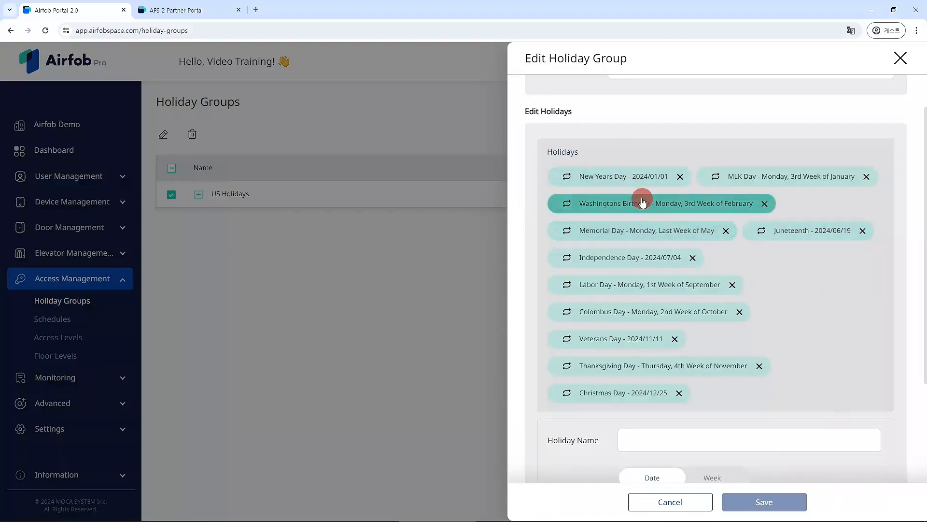
pyautogui.click(607, 183)
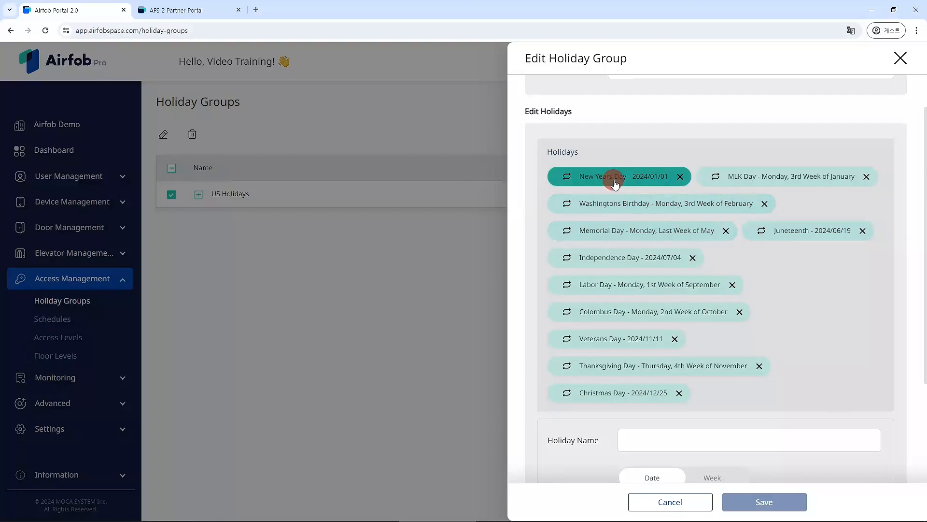
pyautogui.click(656, 179)
pyautogui.click(672, 369)
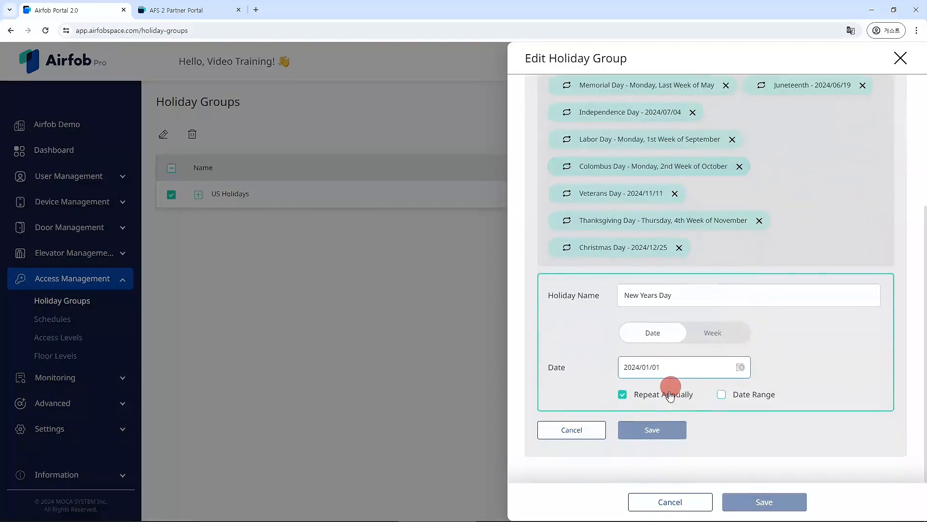
pyautogui.scroll(5, 681, 406)
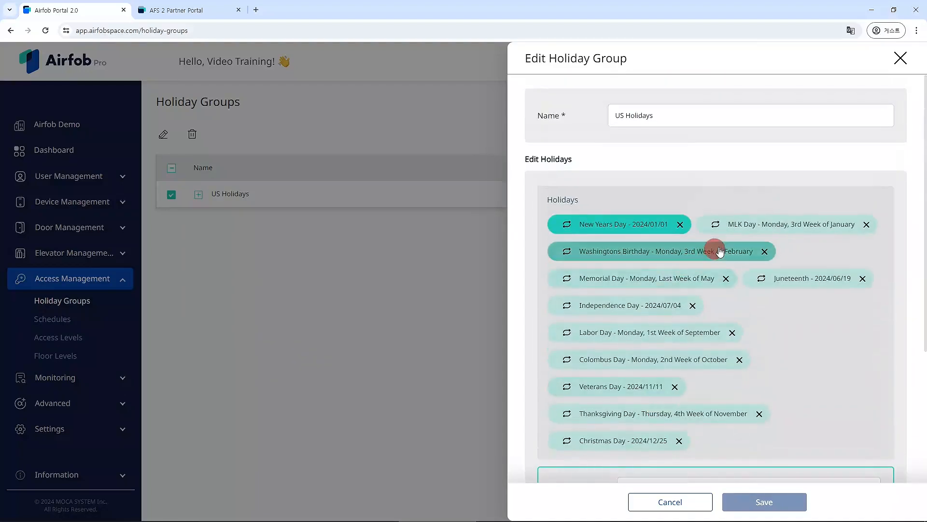
# Step: Inspect Washingtons Birthday, keeping February as the month and 3rd Week as the week
pyautogui.click(761, 231)
pyautogui.click(662, 203)
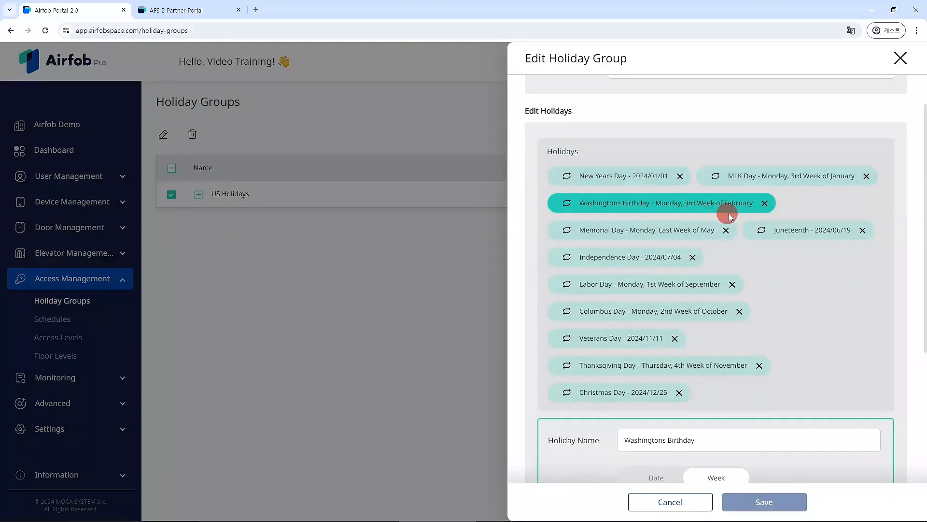
pyautogui.scroll(-2, 723, 215)
pyautogui.scroll(-2, 726, 234)
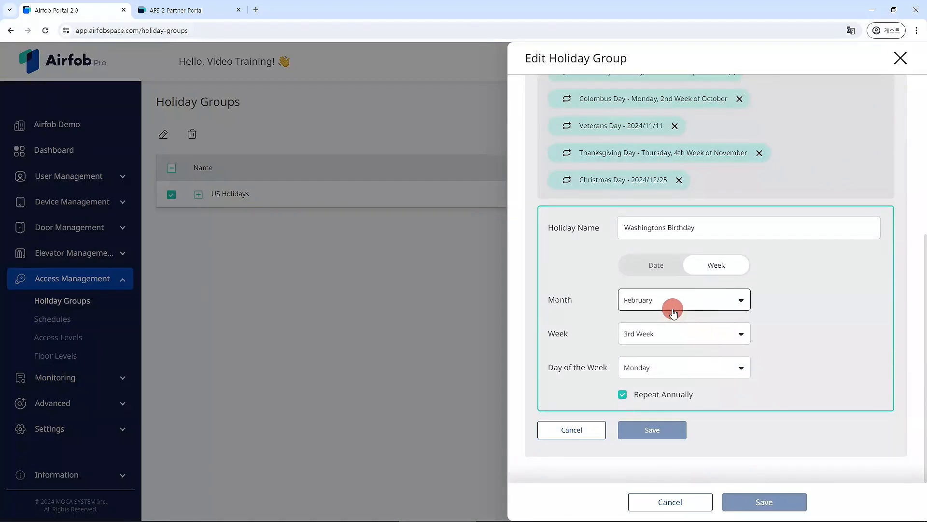
pyautogui.click(675, 305)
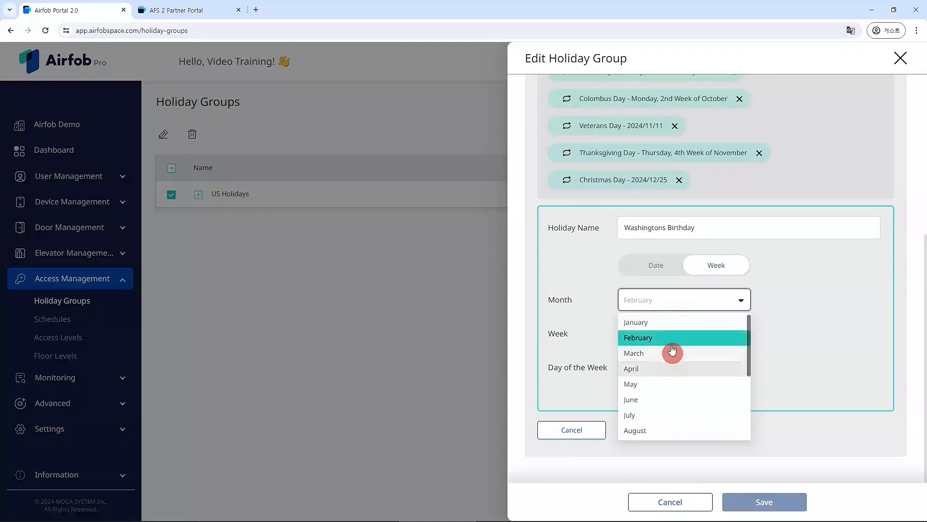
pyautogui.click(674, 298)
pyautogui.click(685, 334)
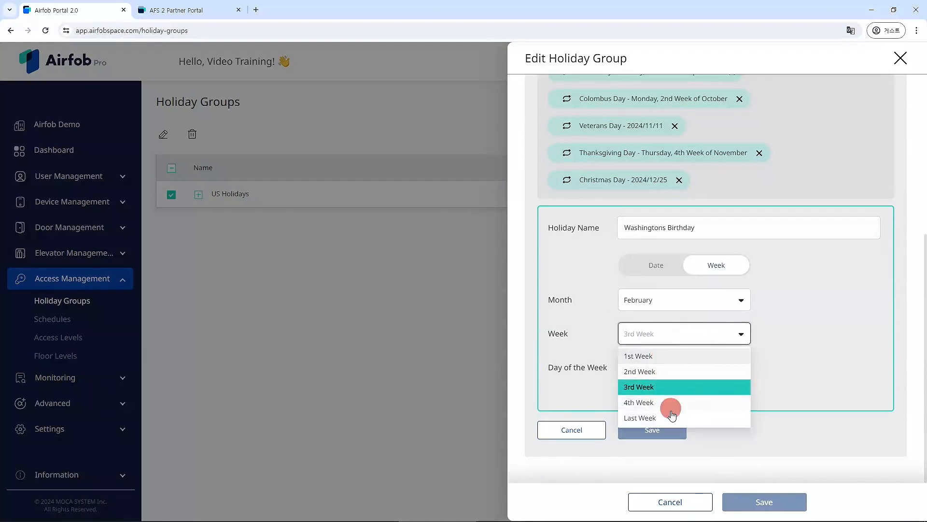
pyautogui.click(684, 333)
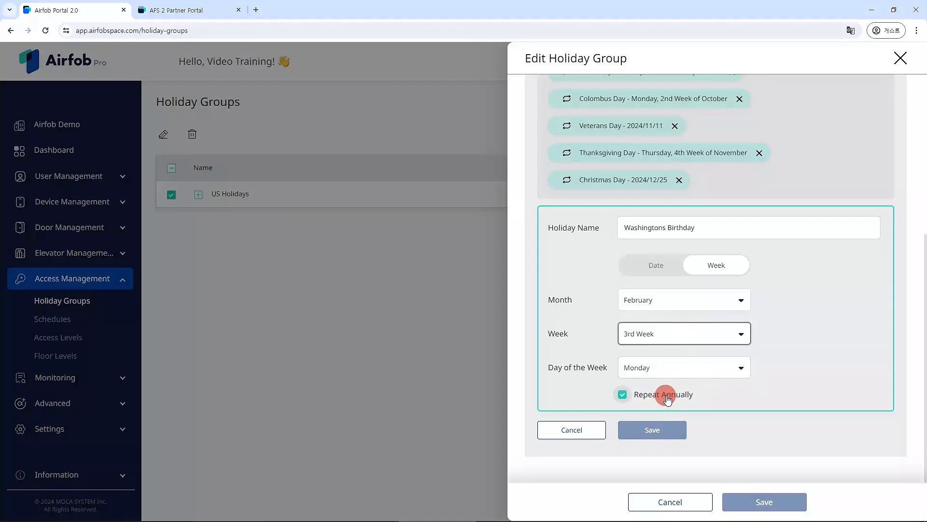
pyautogui.scroll(2, 666, 394)
# Step: Inspect Veterans Day's 2024/11/11 date and range option, then discard the edits and close the editor
pyautogui.click(652, 245)
pyautogui.scroll(-1, 700, 286)
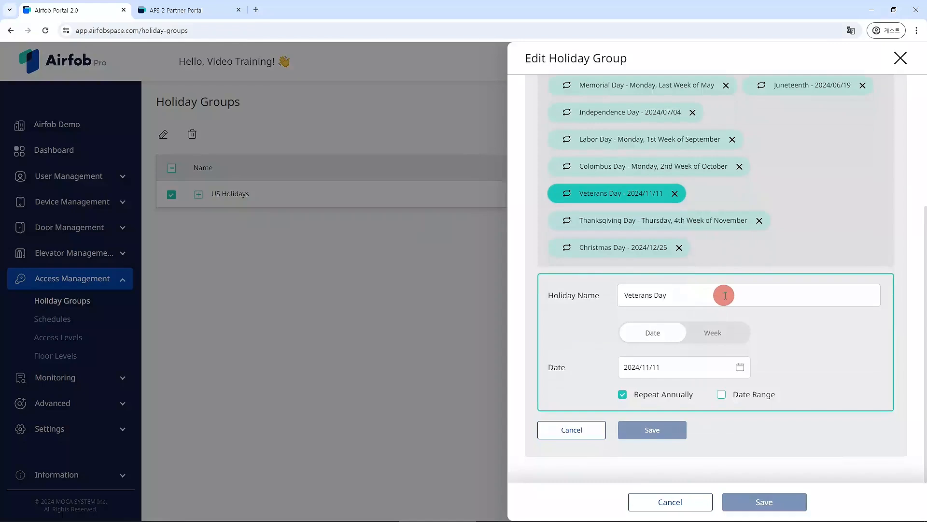
pyautogui.click(712, 367)
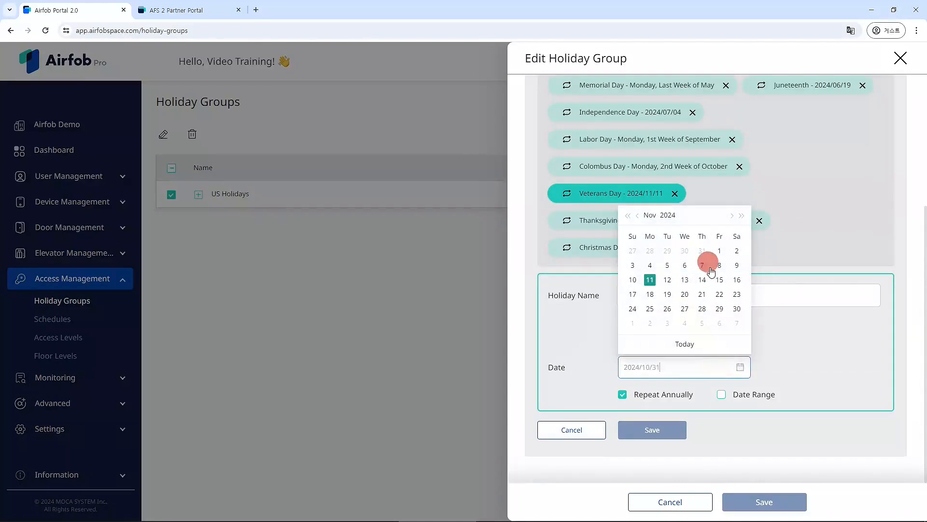
pyautogui.click(813, 328)
pyautogui.click(723, 394)
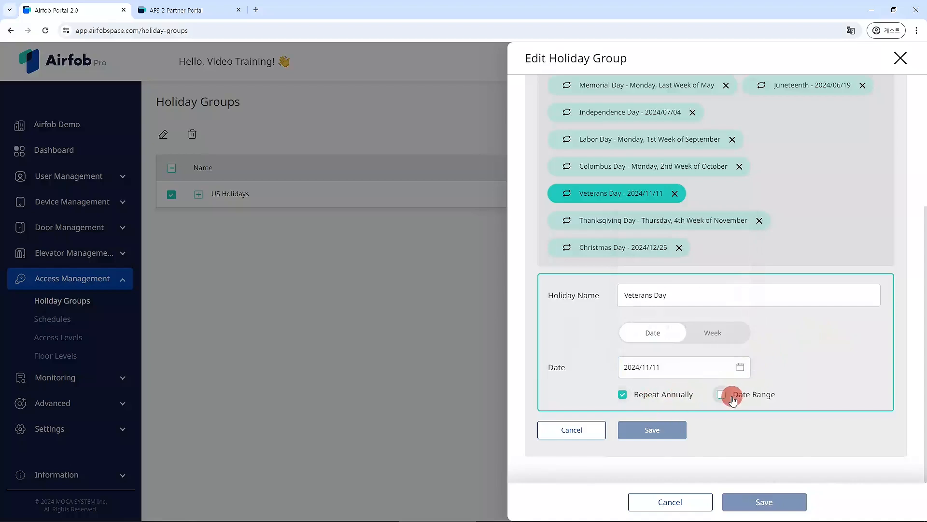
pyautogui.click(645, 367)
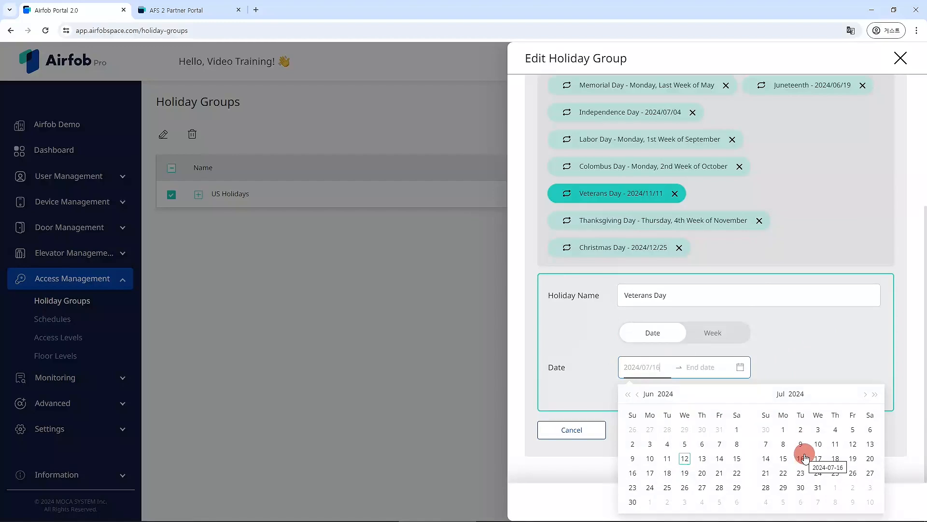
pyautogui.click(806, 359)
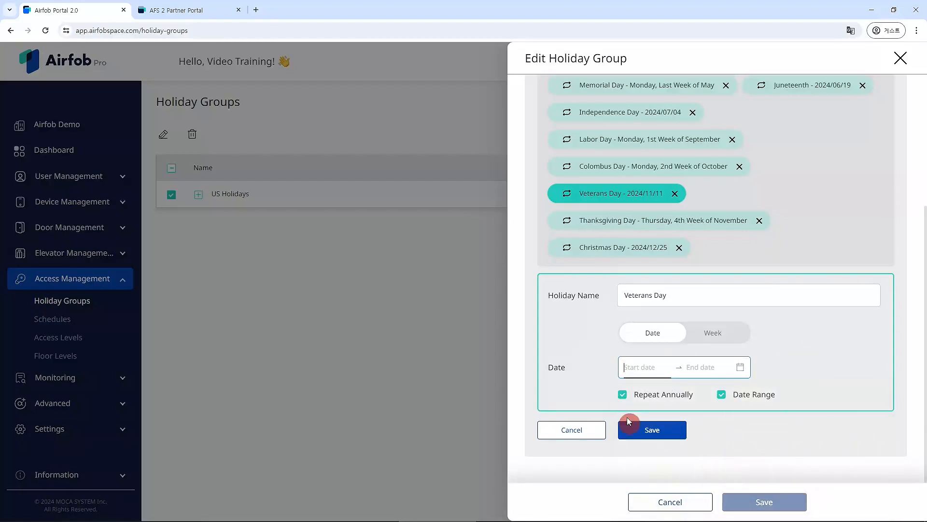
pyautogui.click(653, 429)
pyautogui.click(899, 58)
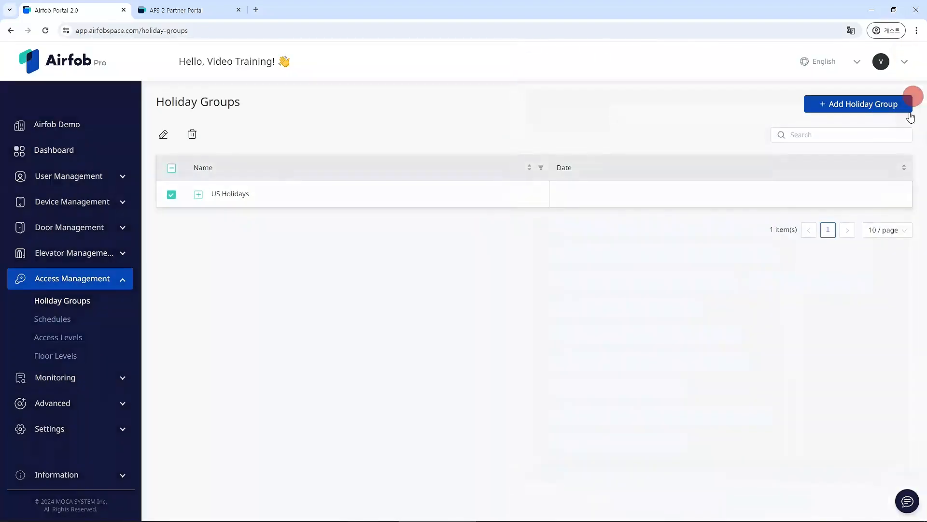
pyautogui.click(853, 104)
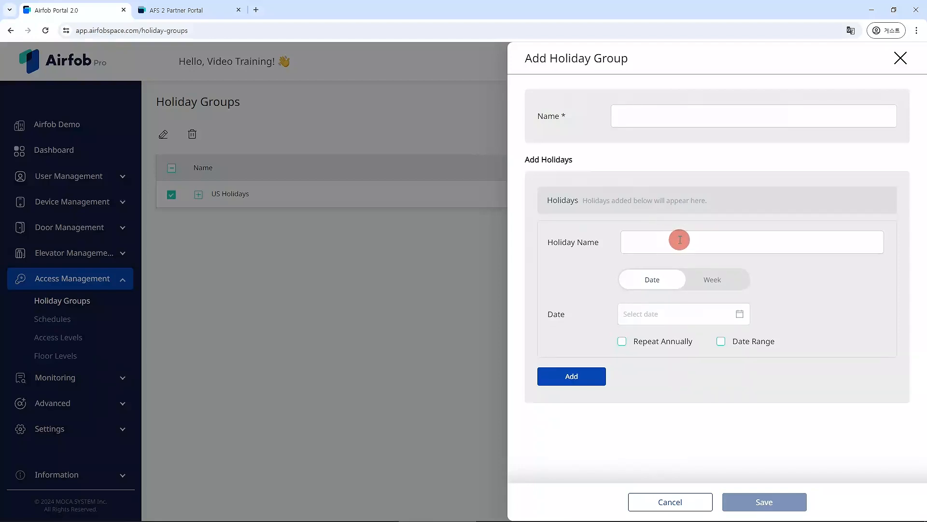
pyautogui.click(901, 59)
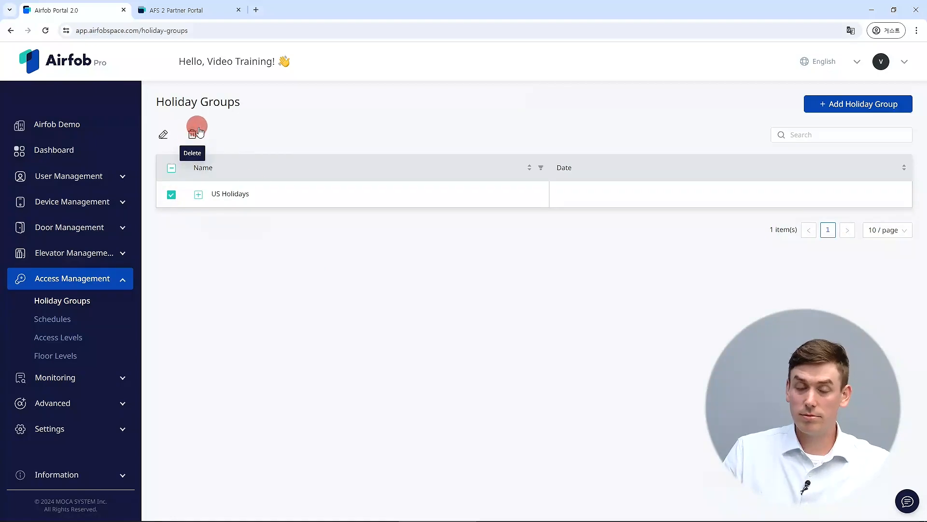
# Step: Open the Schedules page under Access Management in the sidebar
pyautogui.click(66, 321)
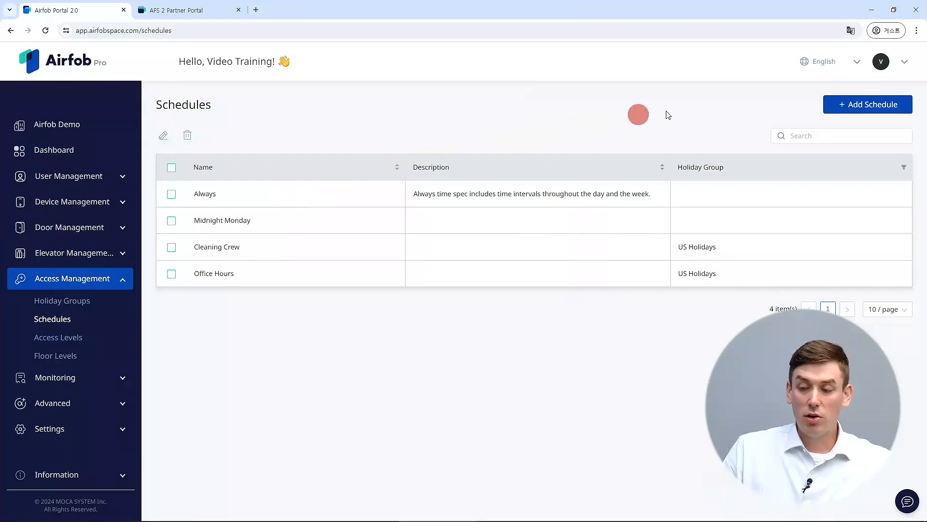
# Step: Start a new schedule and select Monday through Saturday for its time interval
pyautogui.click(859, 106)
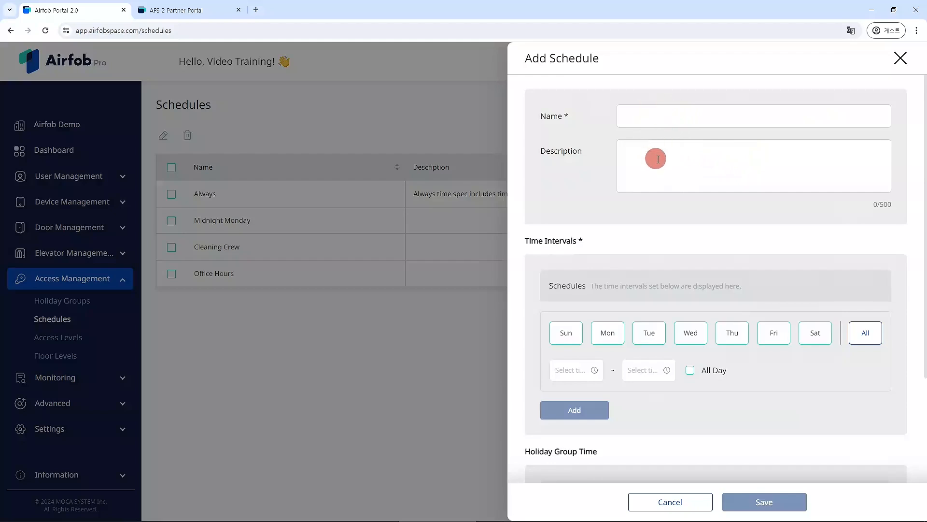
pyautogui.scroll(-2, 650, 157)
pyautogui.click(588, 240)
pyautogui.click(561, 239)
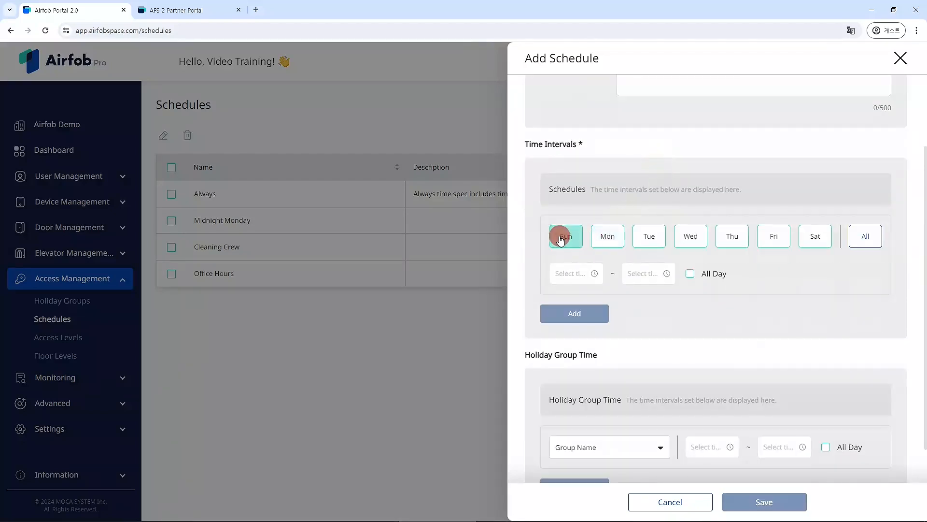
pyautogui.click(563, 240)
pyautogui.click(603, 238)
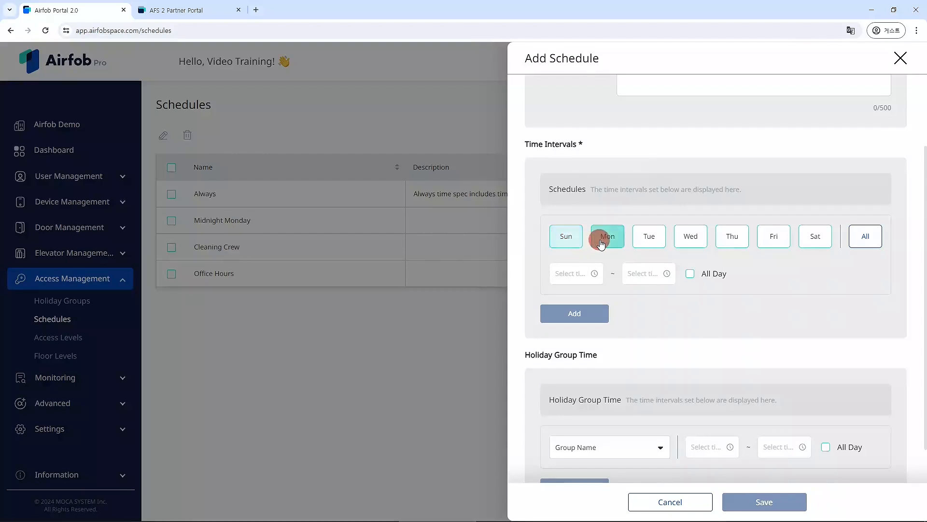
pyautogui.click(652, 239)
pyautogui.click(692, 239)
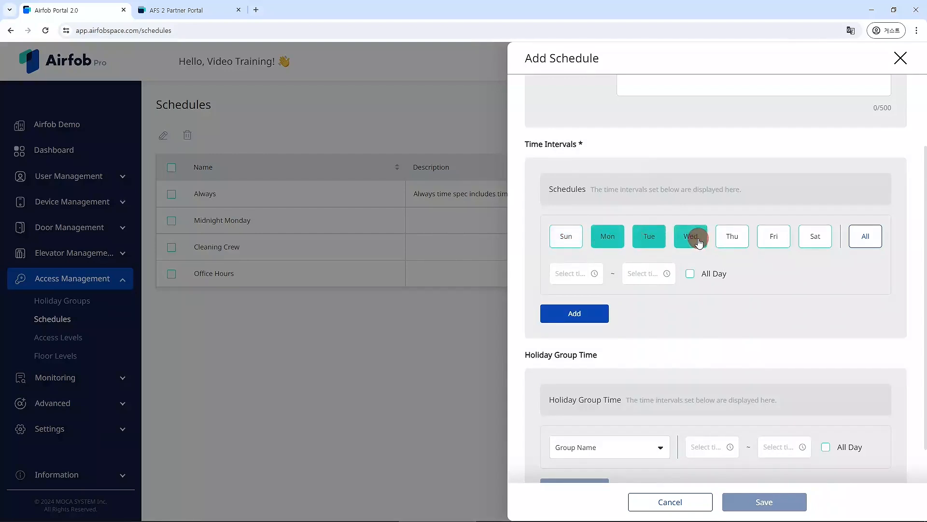
pyautogui.click(734, 239)
pyautogui.click(778, 240)
pyautogui.click(811, 239)
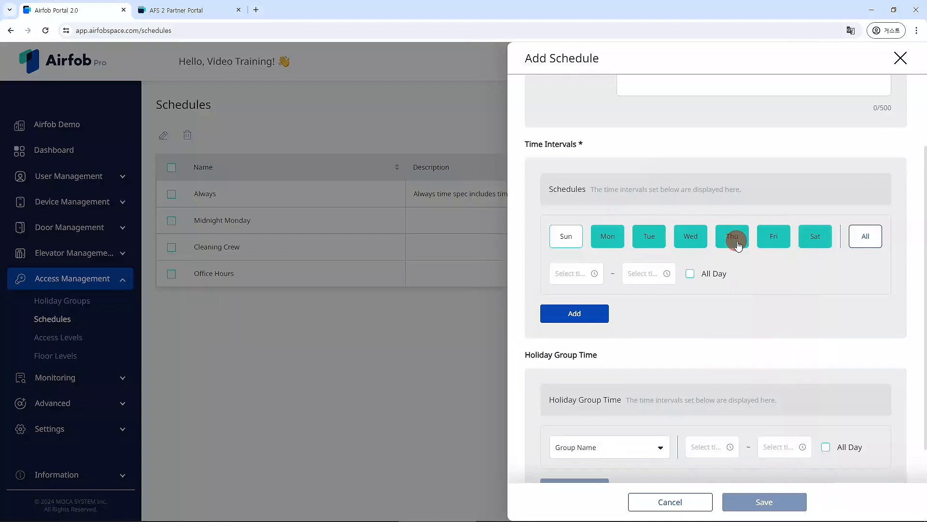
# Step: Try the time pickers with a start hour of 08 and an end hour of 18
pyautogui.click(573, 277)
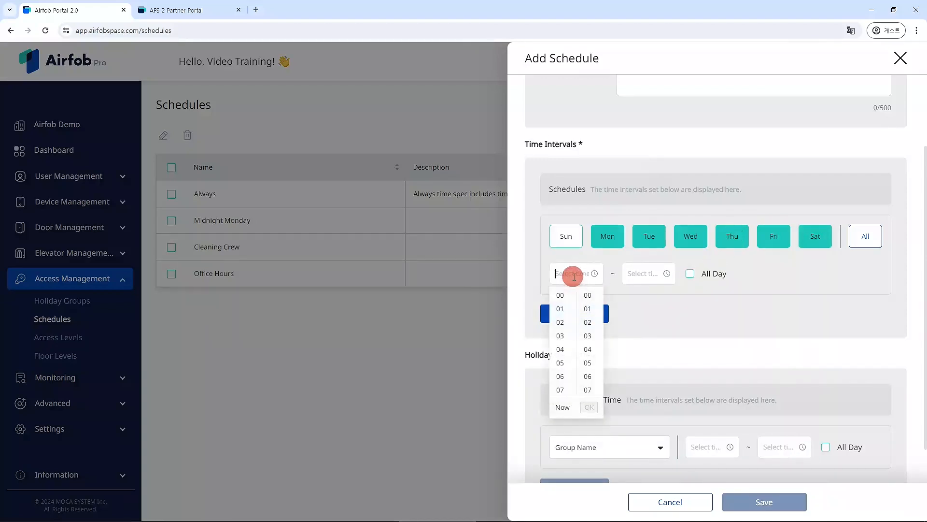
pyautogui.scroll(-2, 563, 352)
pyautogui.click(563, 350)
pyautogui.click(642, 271)
pyautogui.scroll(-4, 658, 335)
pyautogui.scroll(-4, 635, 346)
pyautogui.click(634, 346)
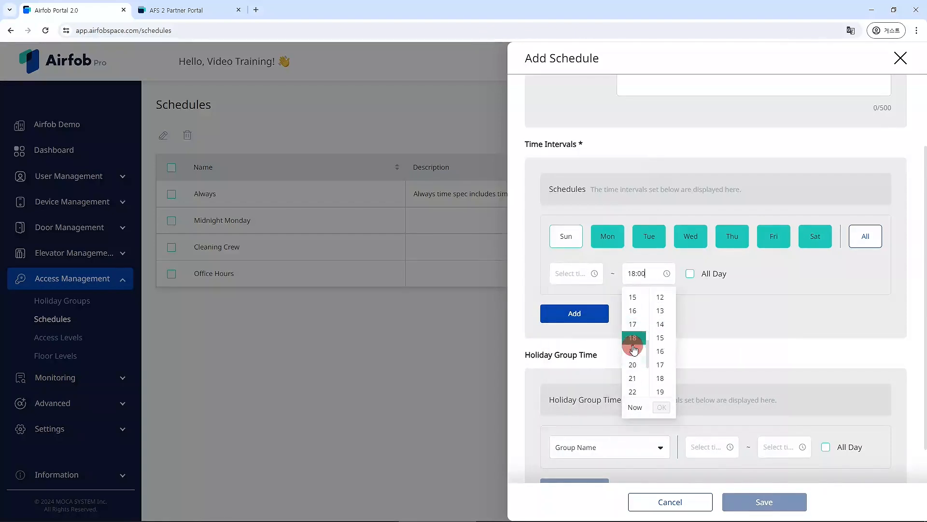
pyautogui.click(729, 296)
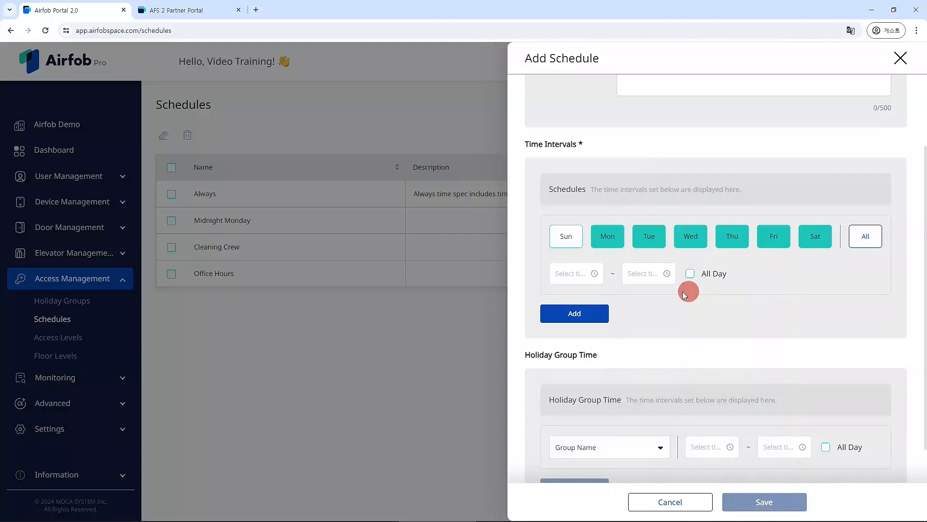
pyautogui.scroll(-1, 660, 308)
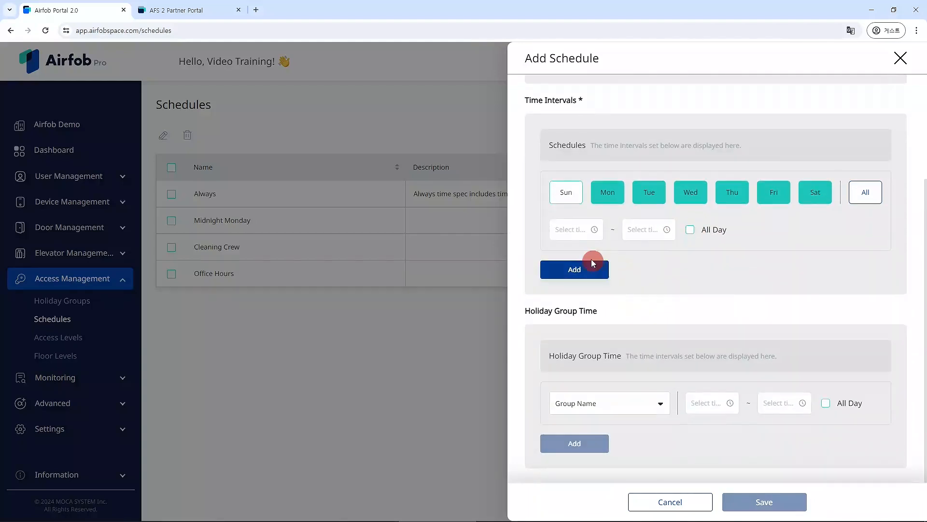
# Step: Add all-day Monday–Saturday intervals and the US Holidays holiday group to the schedule
pyautogui.click(690, 230)
pyautogui.click(587, 274)
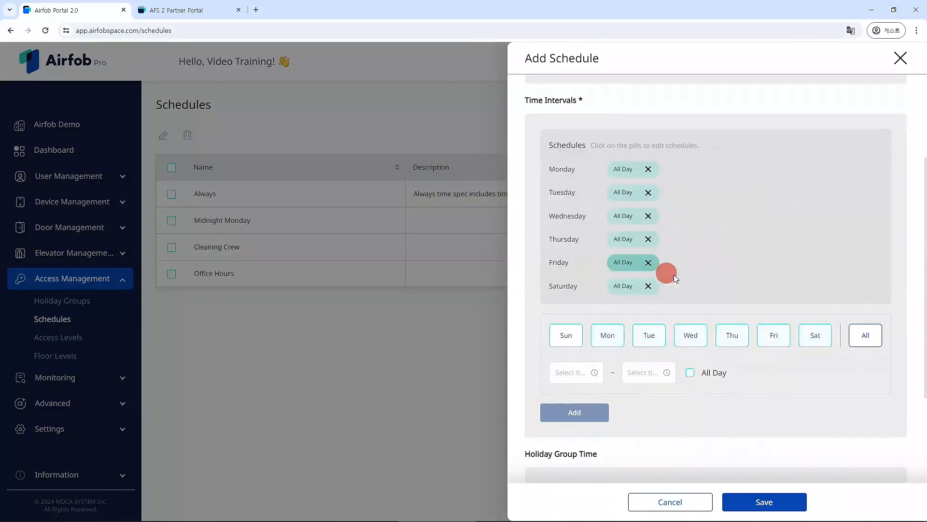
pyautogui.scroll(-3, 729, 293)
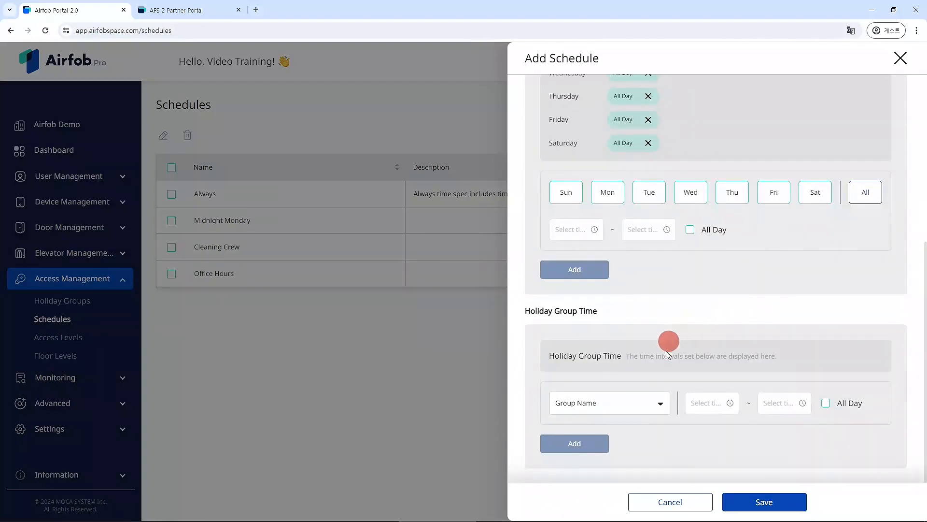
pyautogui.click(651, 409)
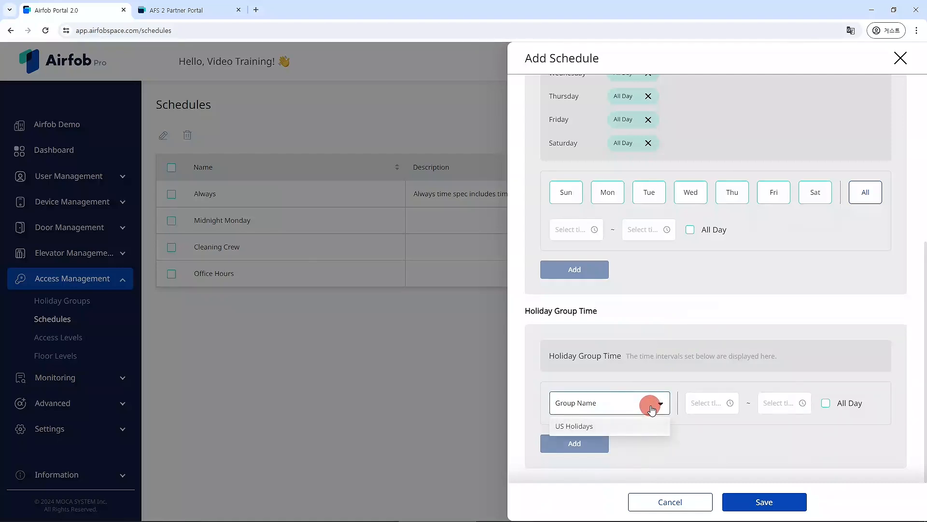
pyautogui.click(629, 422)
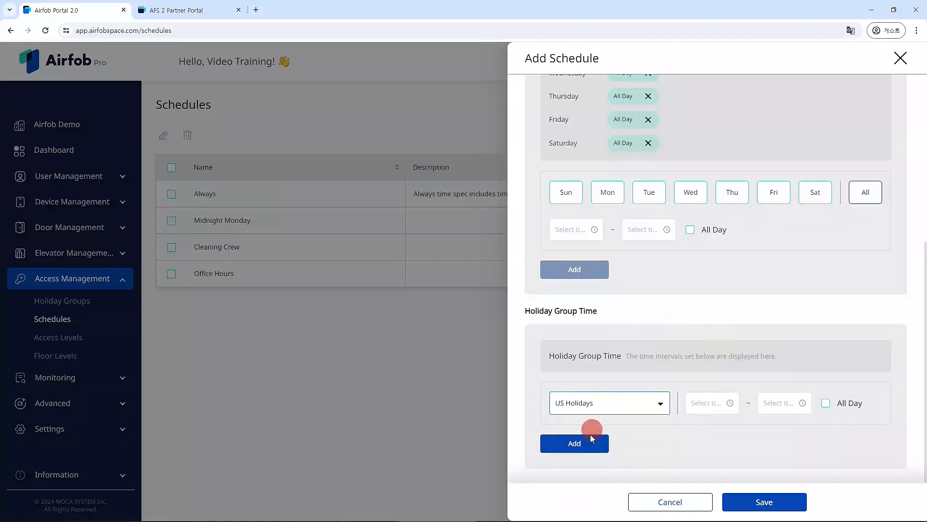
pyautogui.click(573, 444)
pyautogui.scroll(-1, 702, 301)
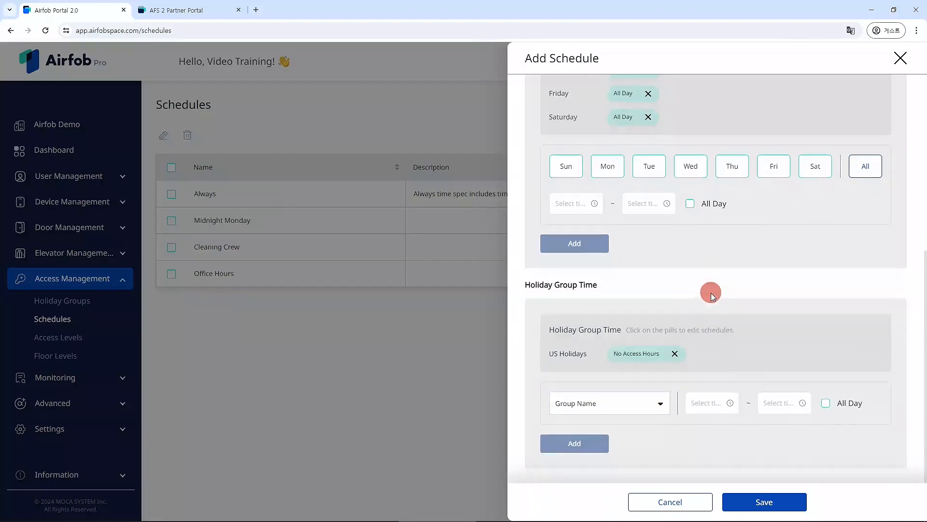
pyautogui.scroll(6, 701, 301)
# Step: Save the schedule as New Schedule and select its row in the list
pyautogui.click(645, 119)
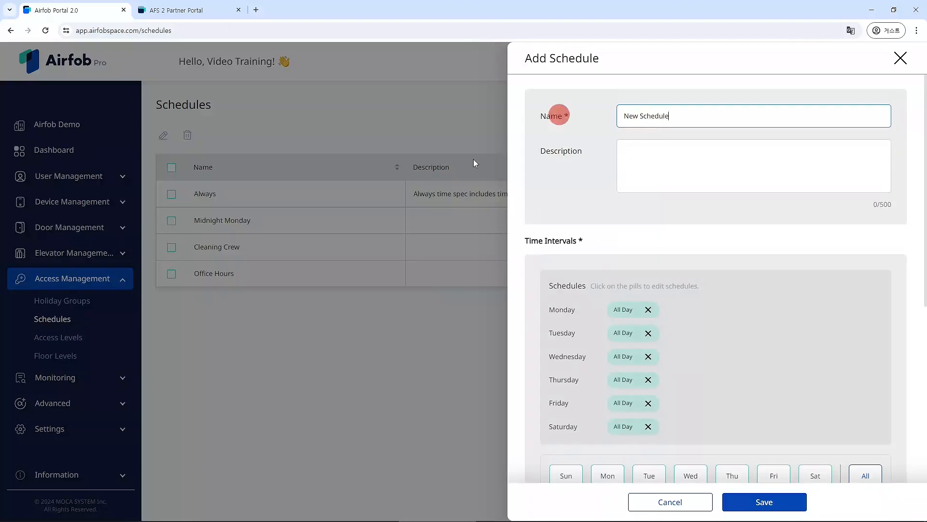
pyautogui.click(770, 501)
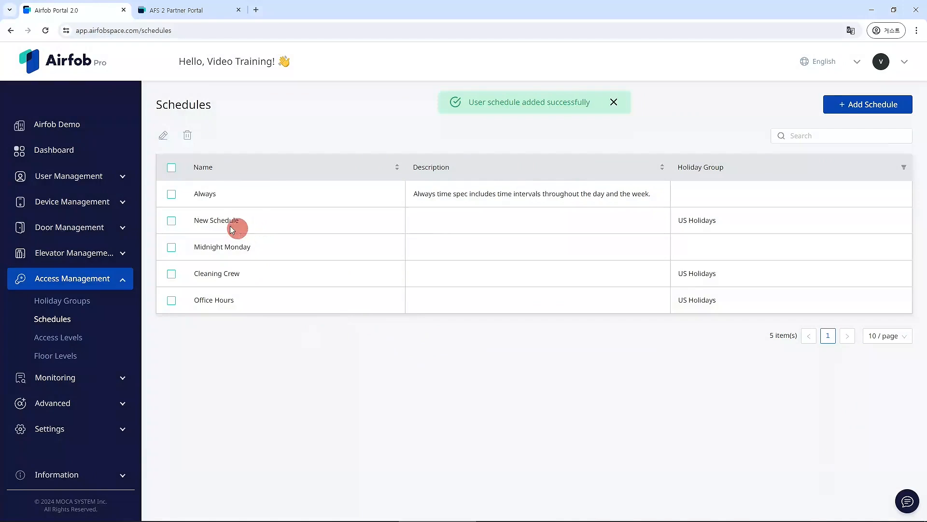
pyautogui.click(171, 220)
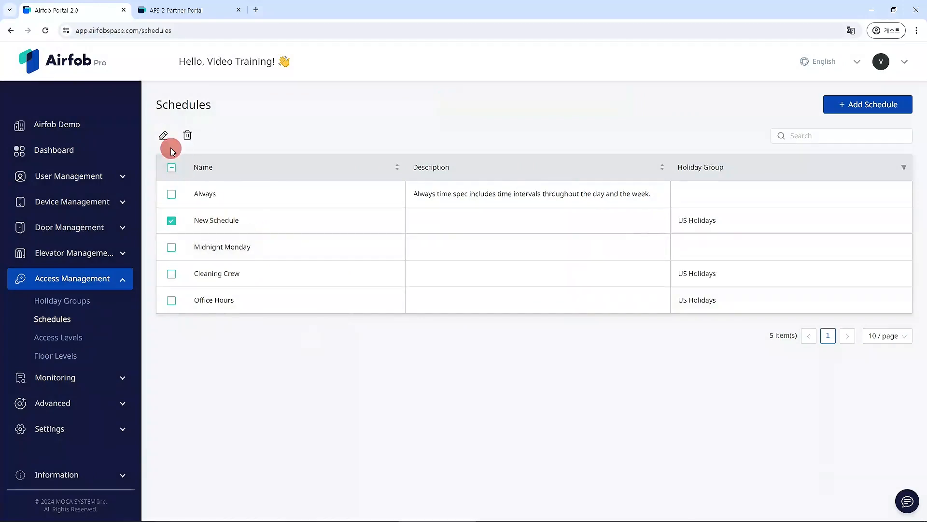
# Step: Open New Schedule's editor, close it unchanged, then delete New Schedule
pyautogui.click(218, 219)
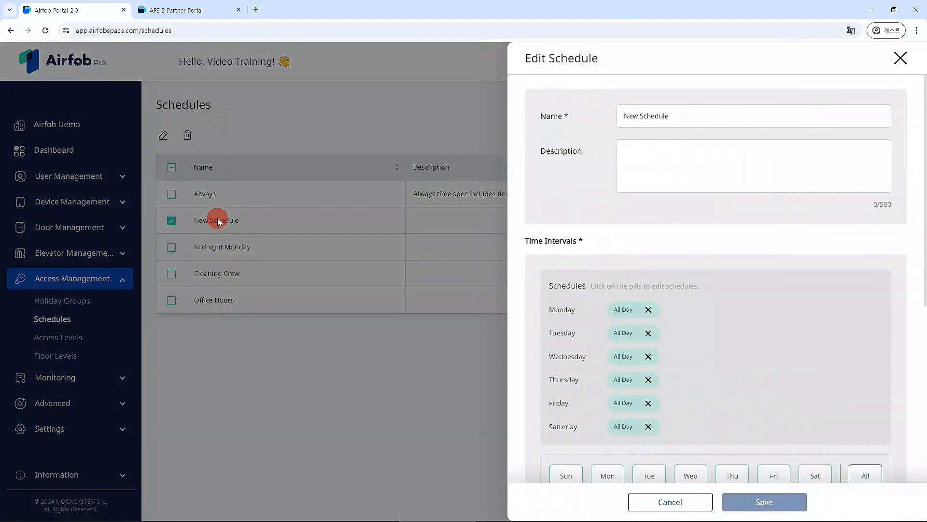
pyautogui.click(901, 58)
pyautogui.click(188, 135)
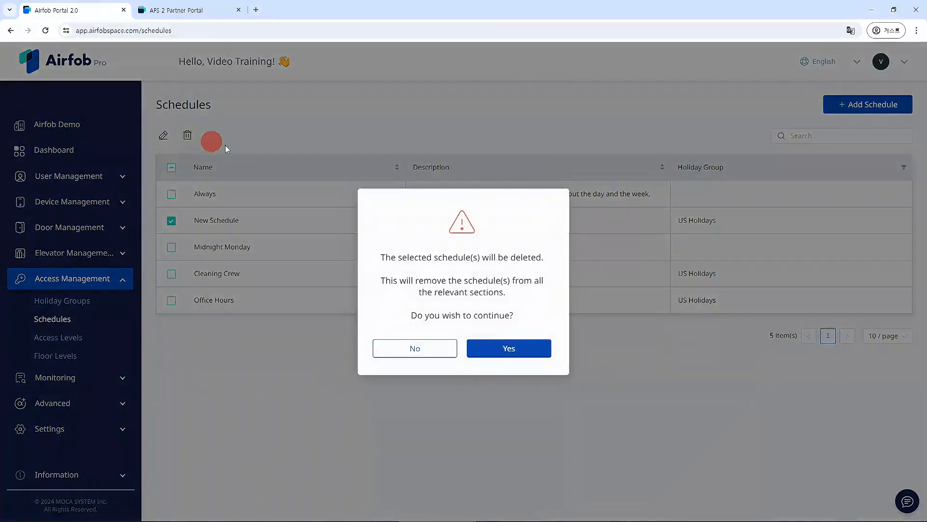
pyautogui.click(492, 347)
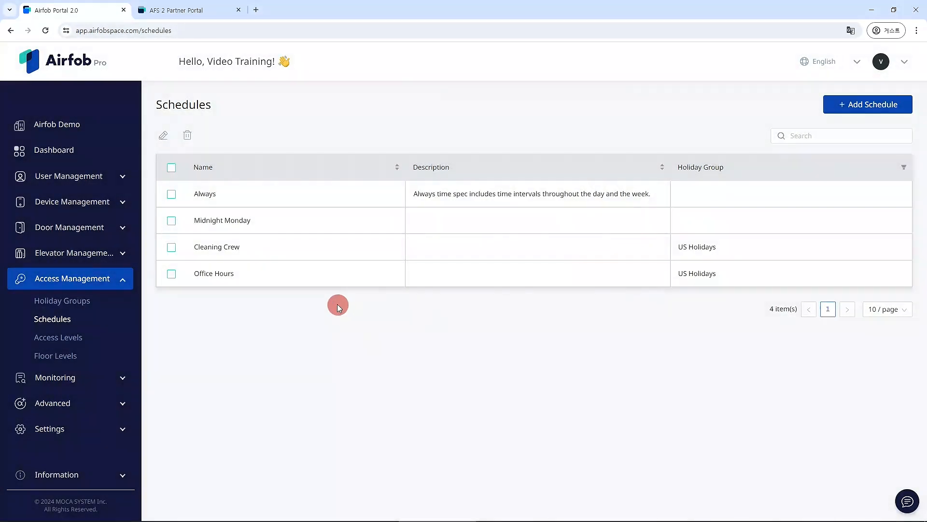
pyautogui.click(231, 193)
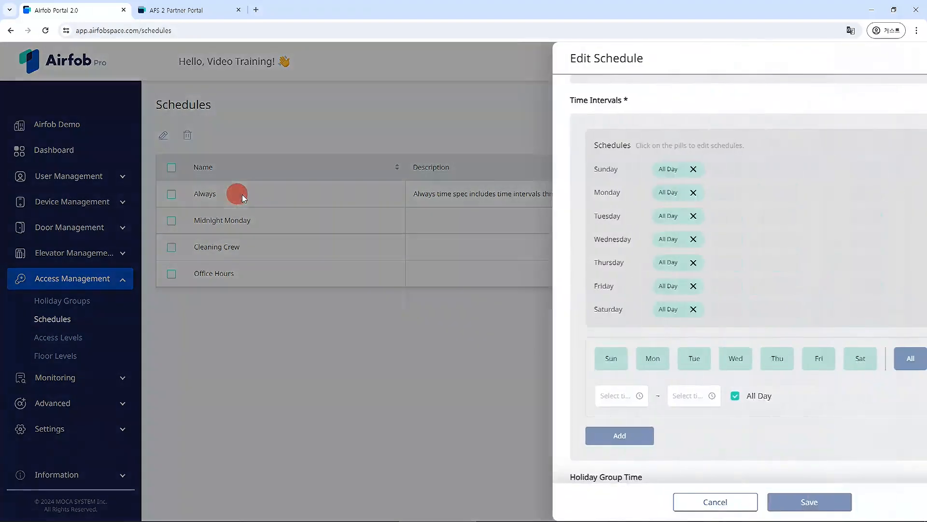
pyautogui.scroll(-3, 609, 290)
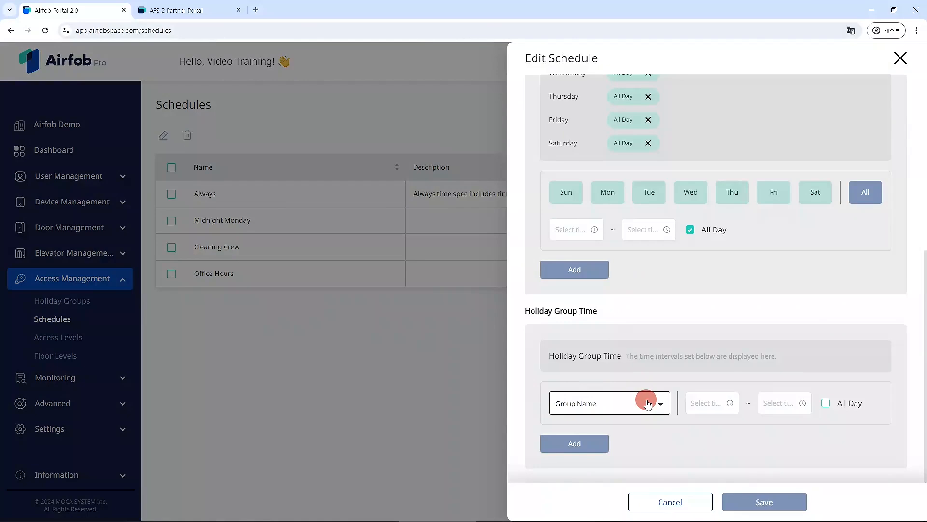
pyautogui.scroll(5, 645, 386)
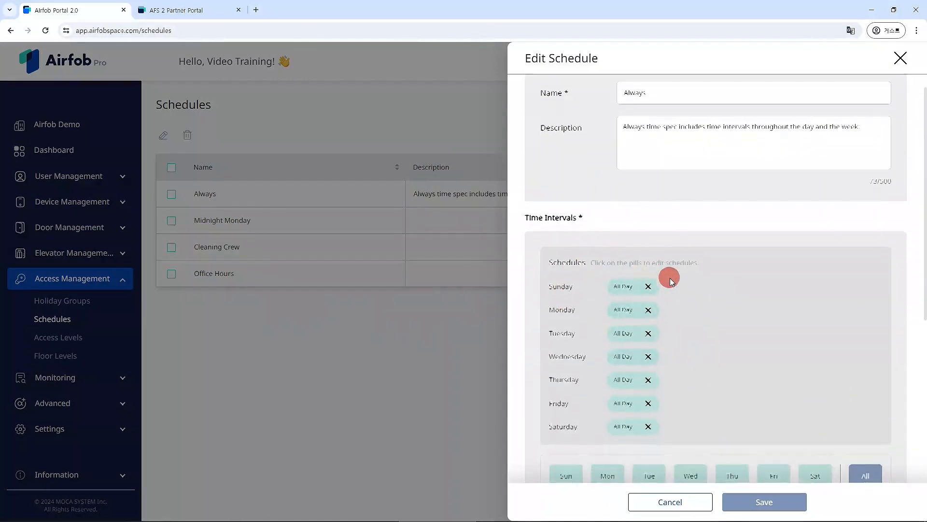
pyautogui.scroll(-2, 676, 283)
pyautogui.scroll(-4, 694, 286)
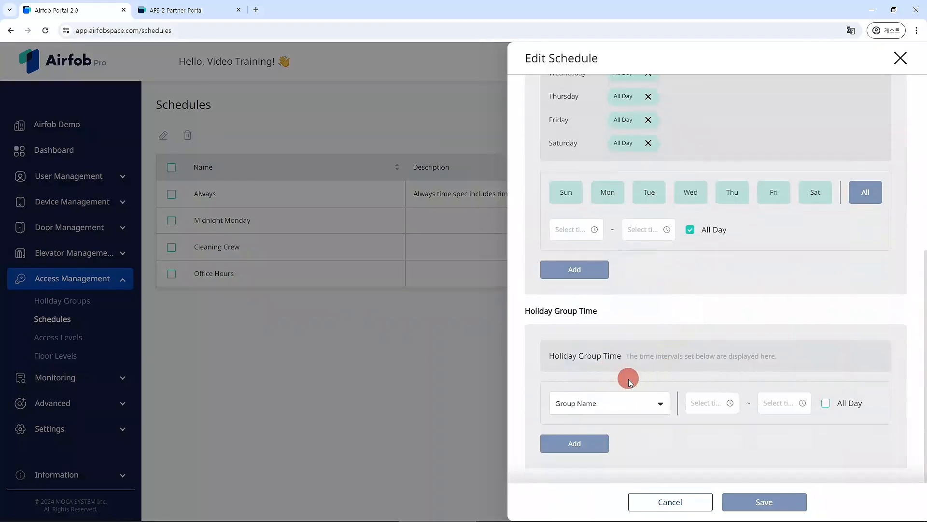
pyautogui.scroll(5, 614, 356)
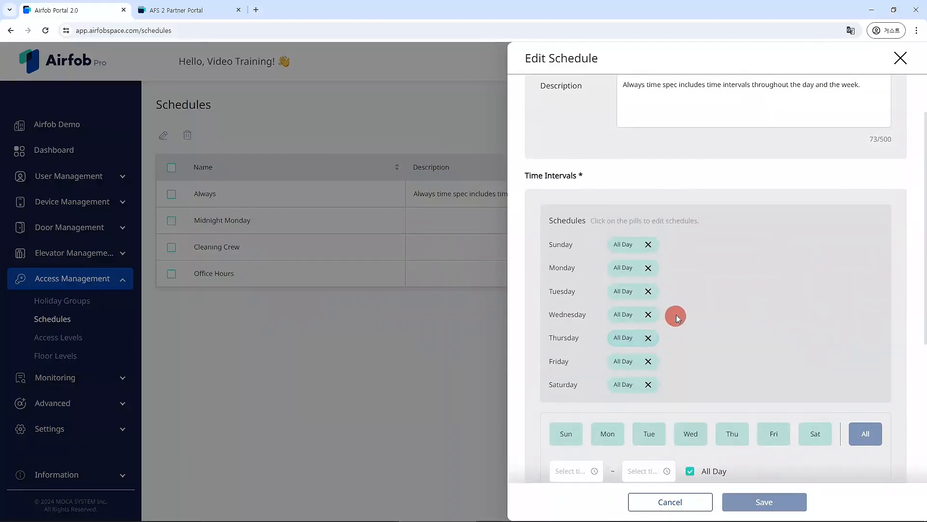
pyautogui.scroll(-5, 678, 316)
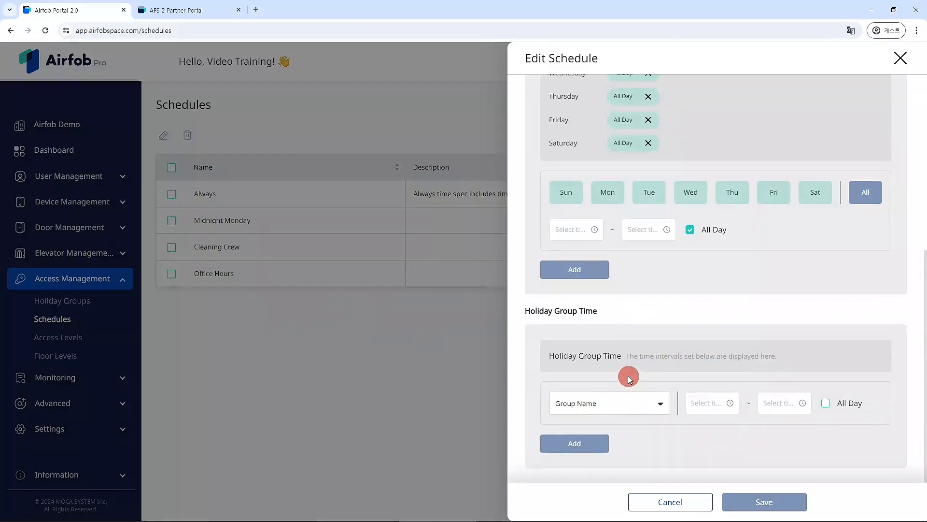
pyautogui.scroll(5, 715, 295)
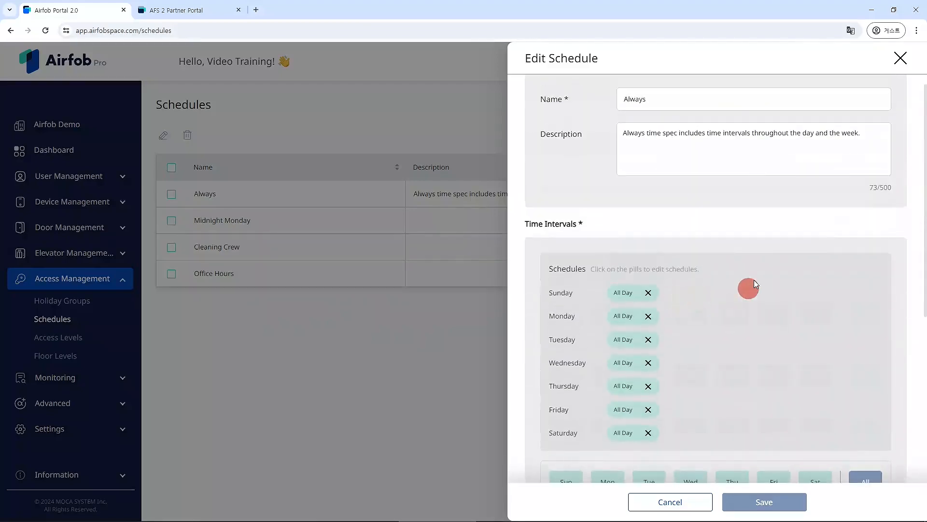
pyautogui.click(901, 58)
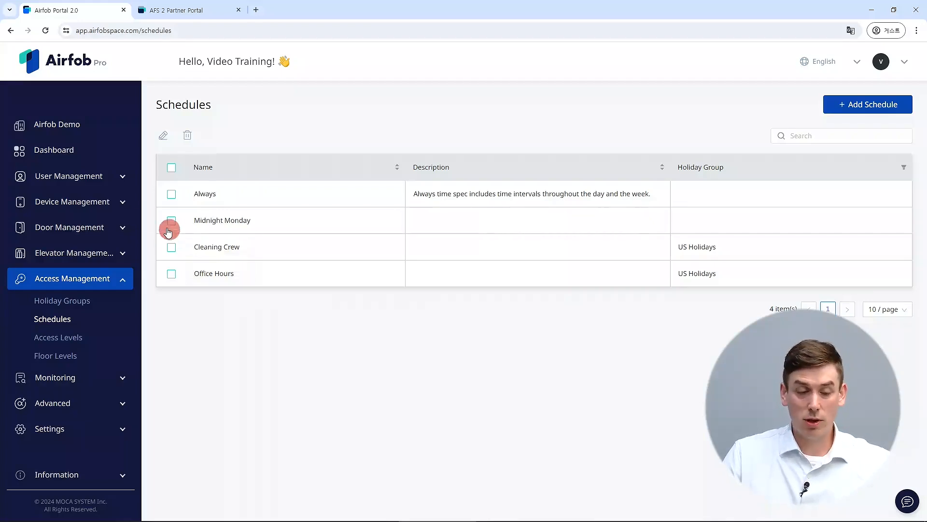
pyautogui.click(98, 230)
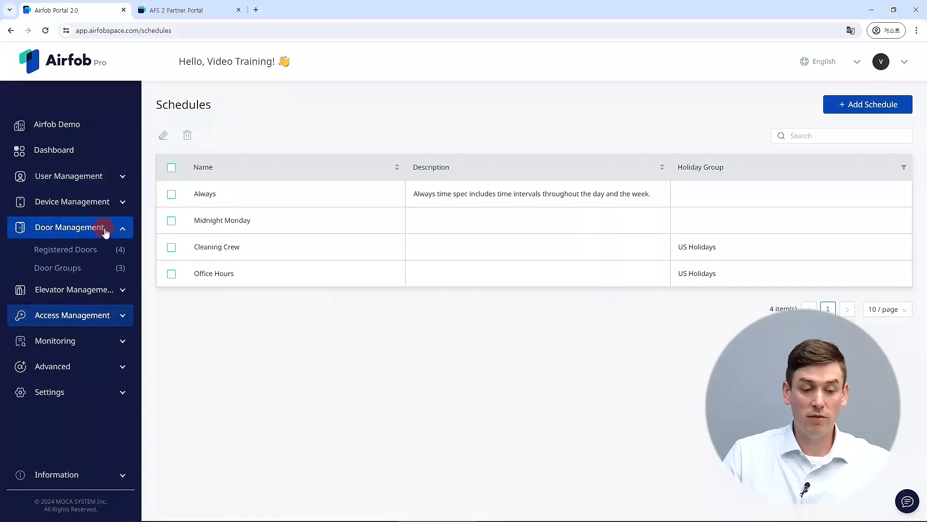
pyautogui.click(89, 315)
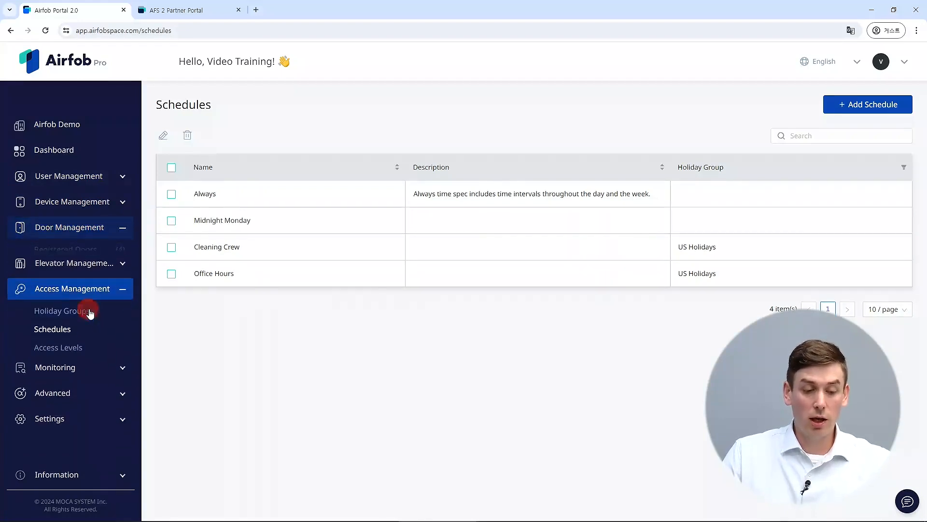
# Step: Go to Access Levels and bring up an empty Add Access Level form
pyautogui.click(61, 339)
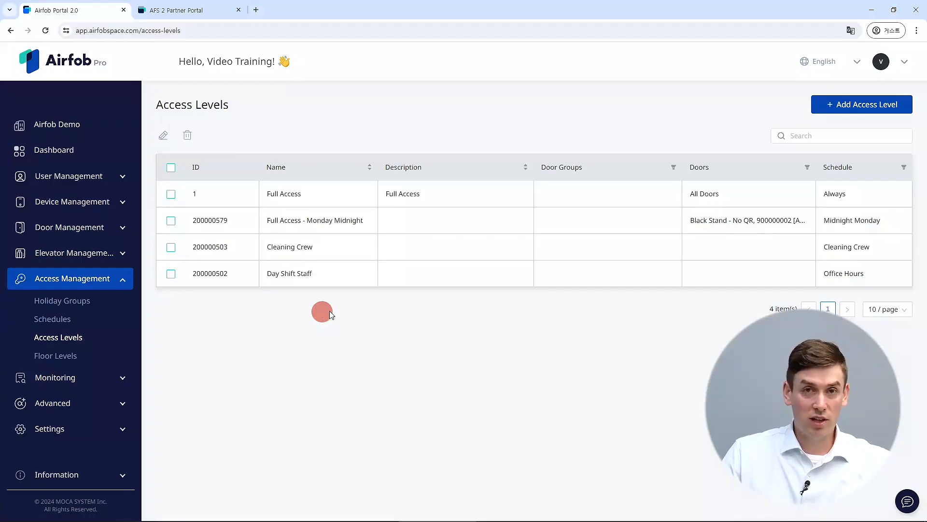
pyautogui.click(853, 102)
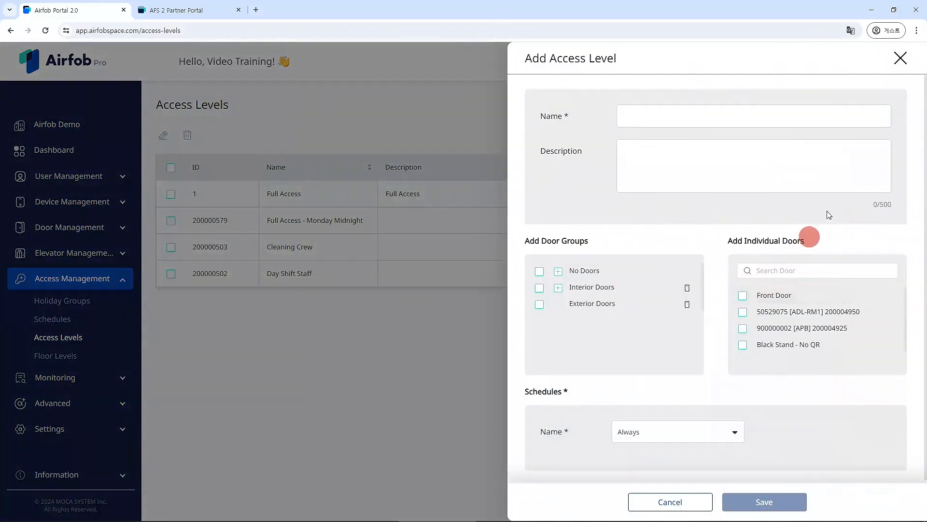
pyautogui.click(900, 58)
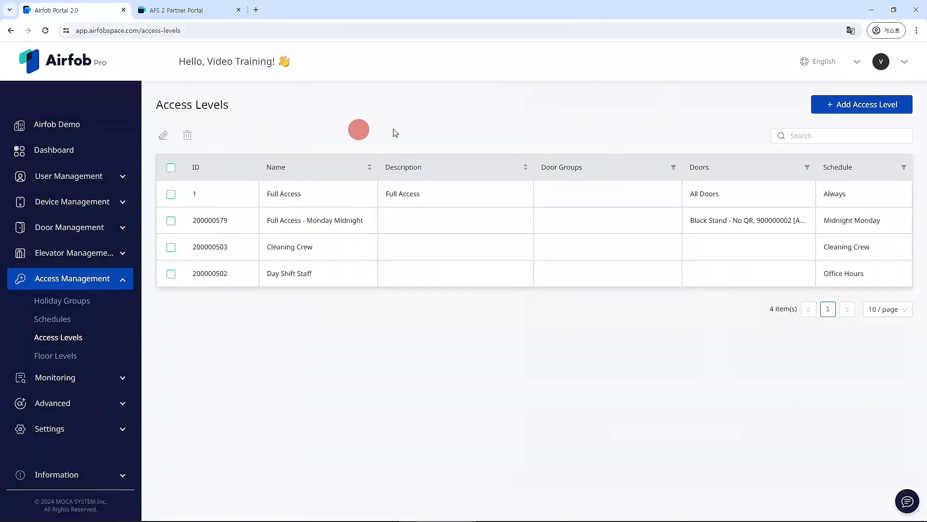
pyautogui.click(849, 107)
# Step: Name the level Security Access and include Interior Doors, Front Door and the ADL-RM1 door
pyautogui.click(670, 119)
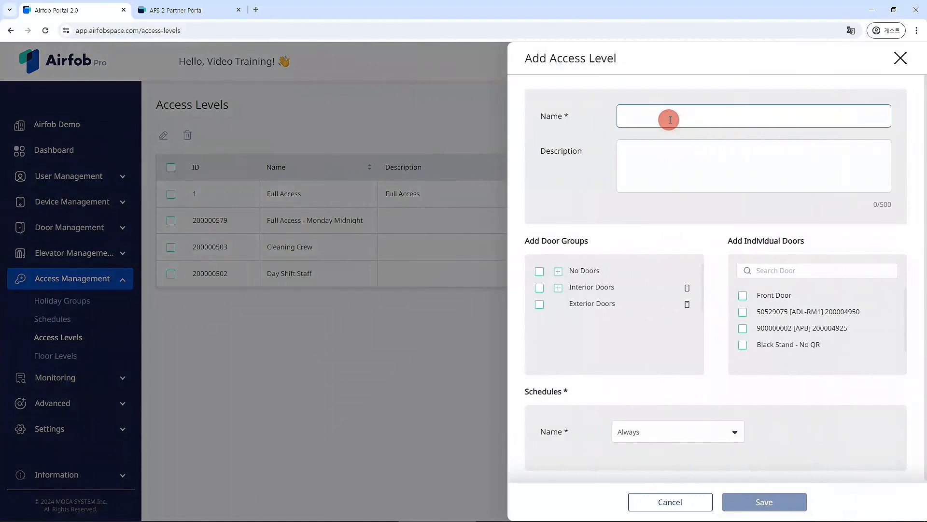
pyautogui.write('Security Access')
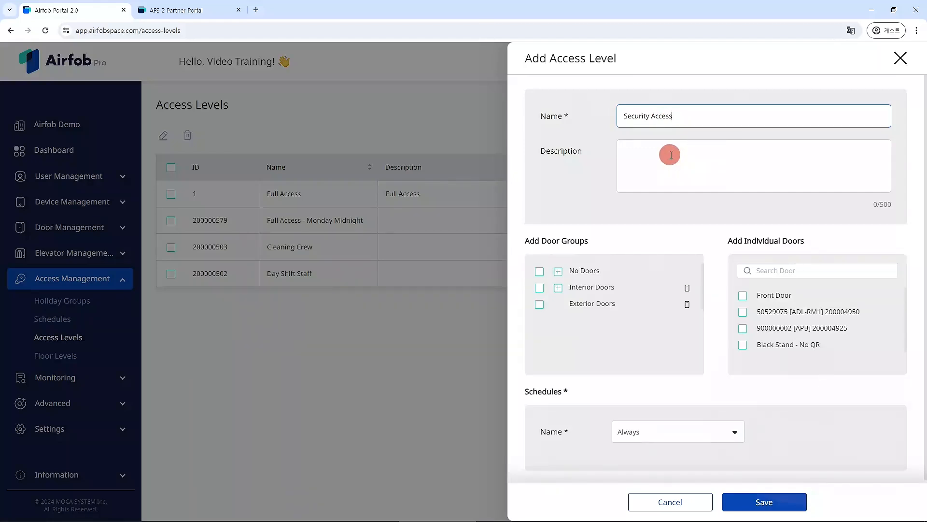
pyautogui.click(539, 272)
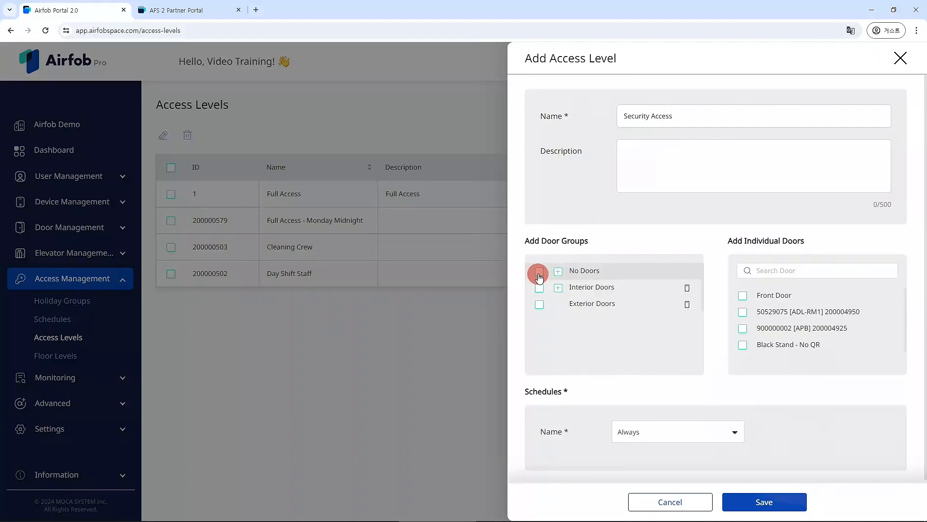
pyautogui.click(539, 288)
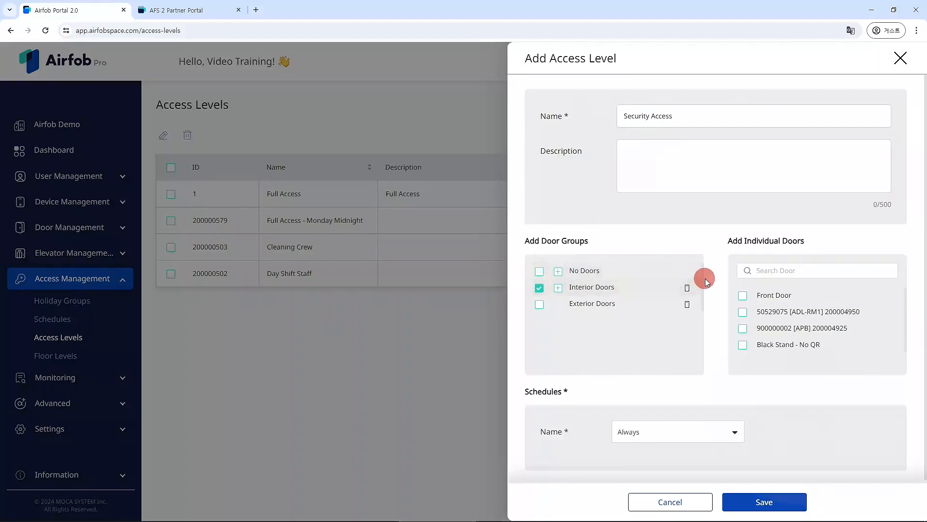
pyautogui.click(743, 295)
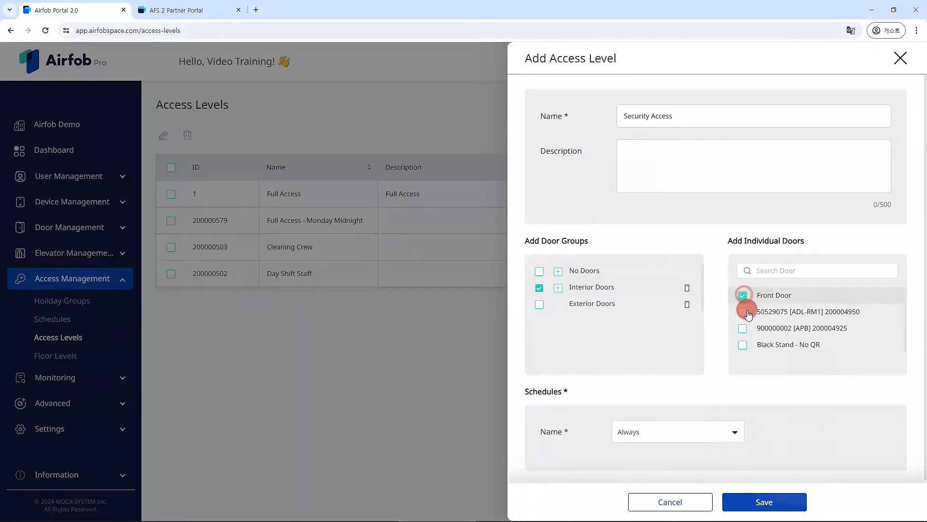
pyautogui.click(742, 313)
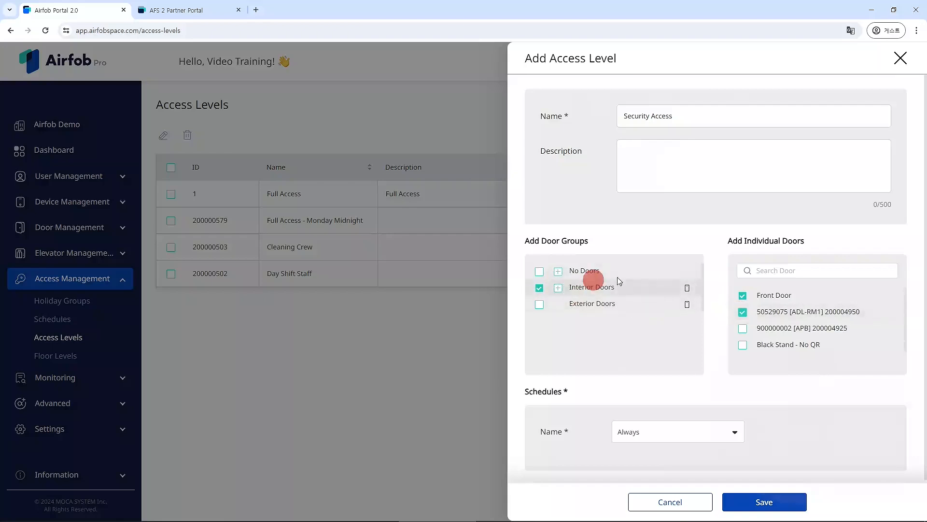
# Step: Assign the Always schedule and save the Security Access level
pyautogui.scroll(-1, 753, 302)
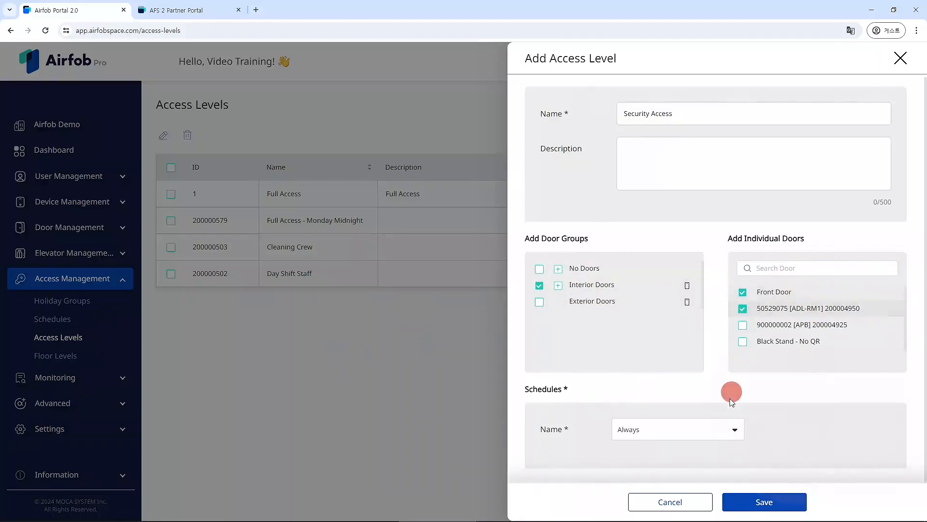
pyautogui.click(723, 429)
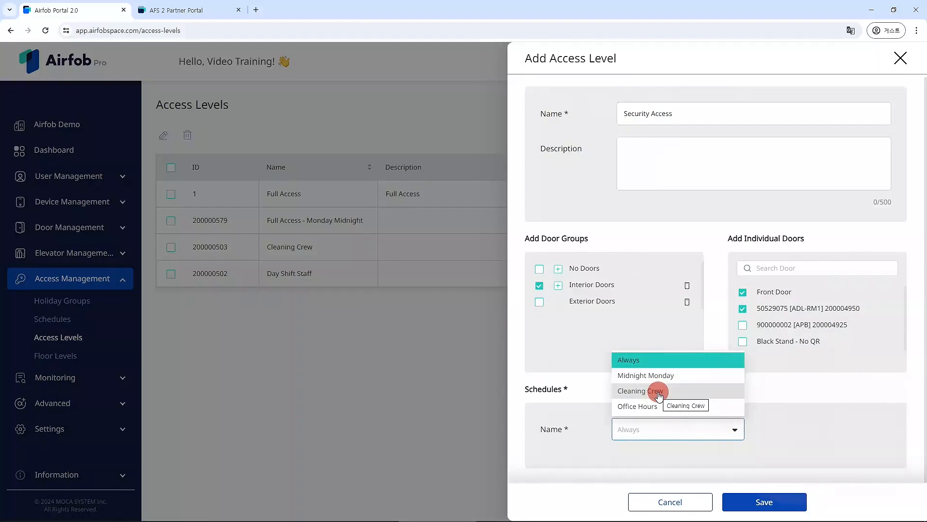
pyautogui.click(641, 362)
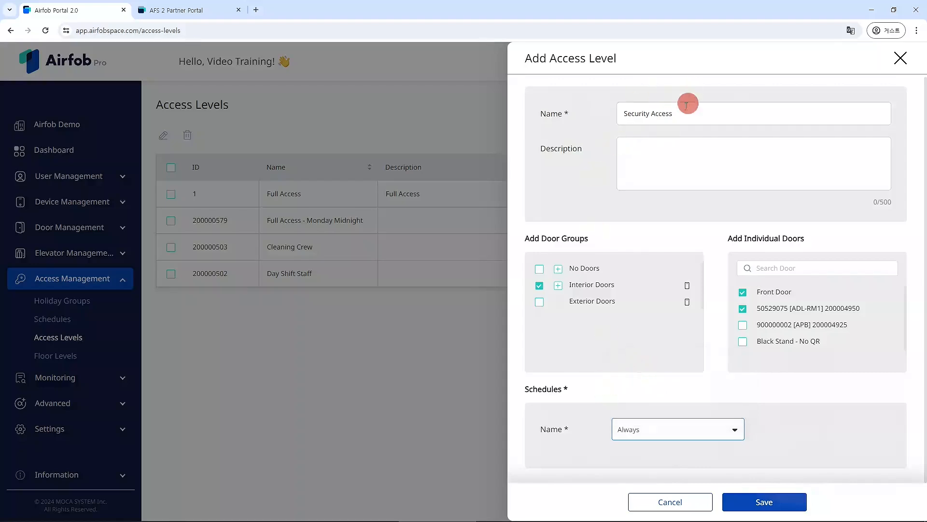
pyautogui.click(783, 502)
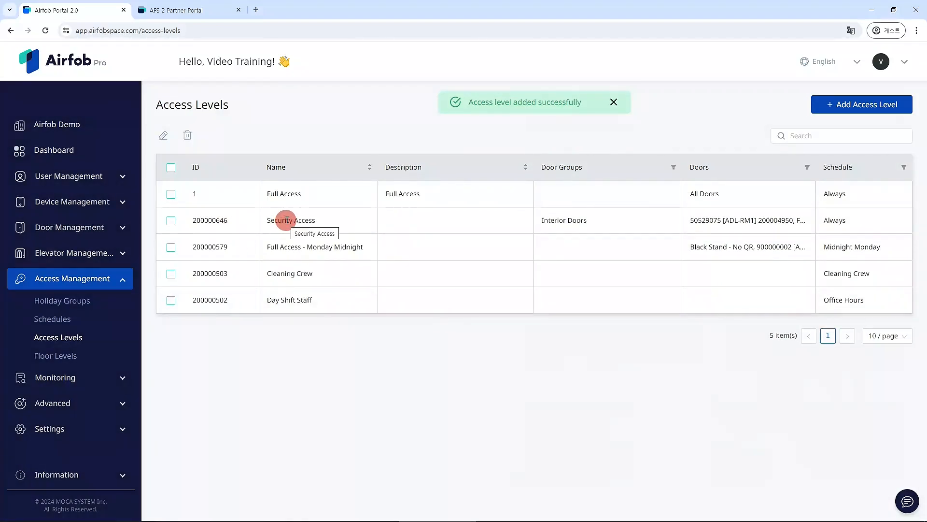
# Step: Select the Security Access level and delete it from the Access Levels list
pyautogui.click(171, 222)
pyautogui.click(162, 137)
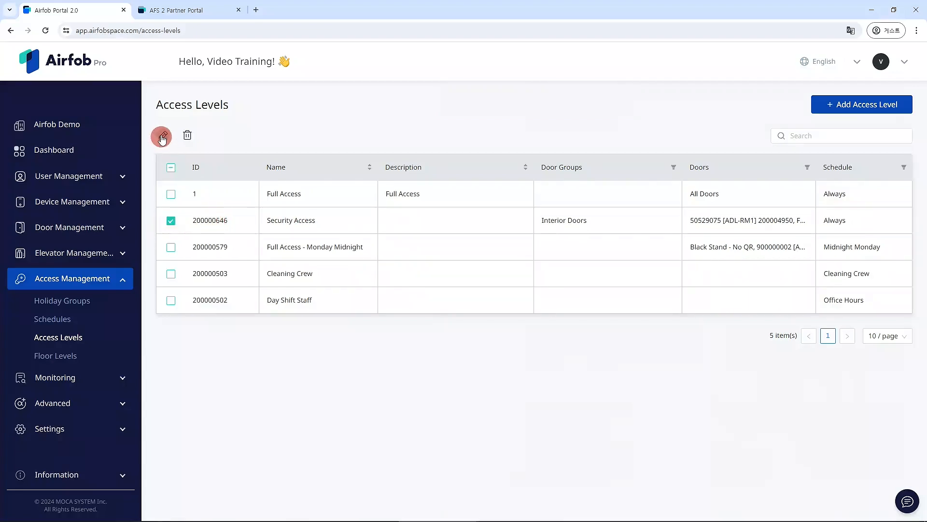
pyautogui.click(302, 226)
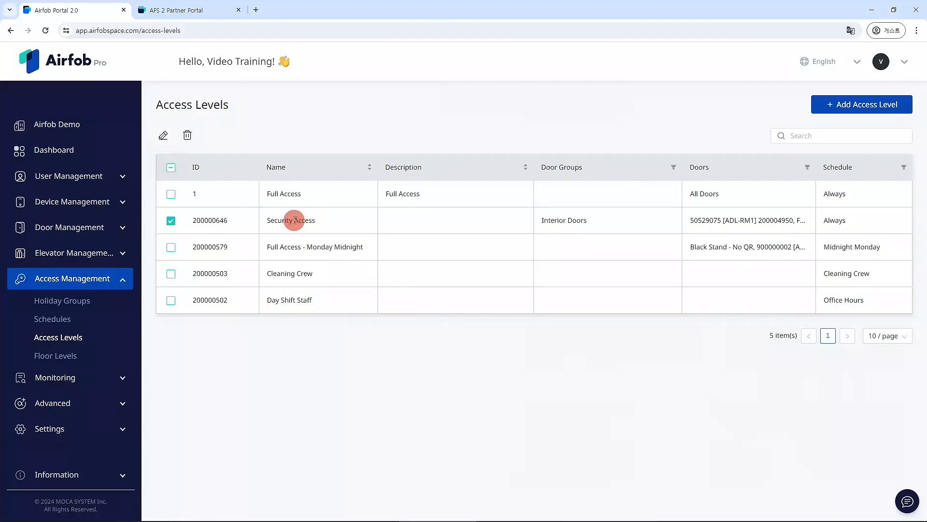
pyautogui.doubleClick(295, 220)
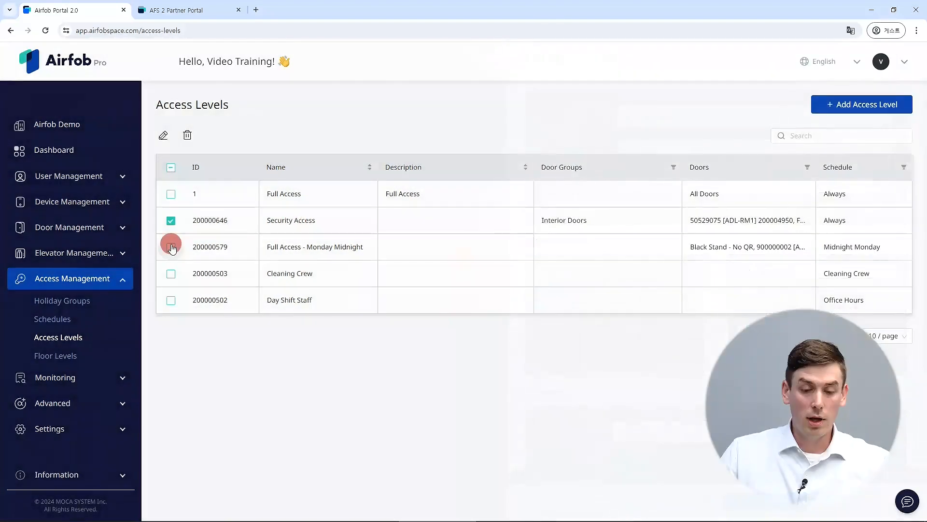
pyautogui.click(171, 247)
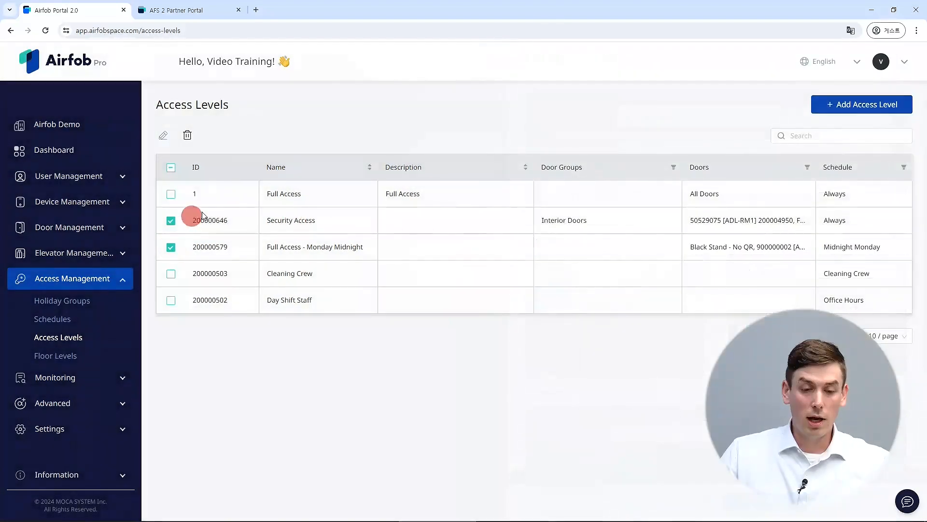
pyautogui.click(188, 135)
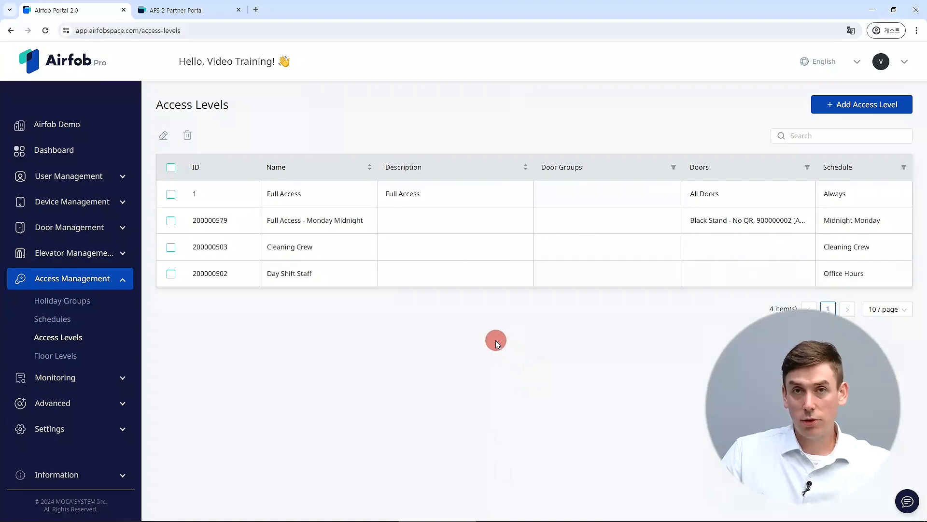
# Step: Open the Users list under User Management and select the first three users
pyautogui.click(84, 182)
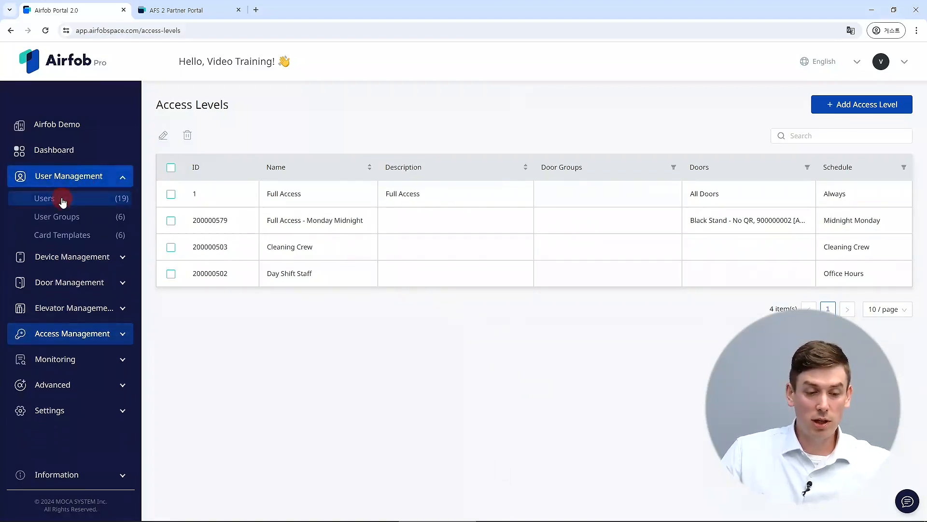
pyautogui.click(63, 200)
pyautogui.click(176, 197)
pyautogui.click(175, 229)
pyautogui.click(174, 259)
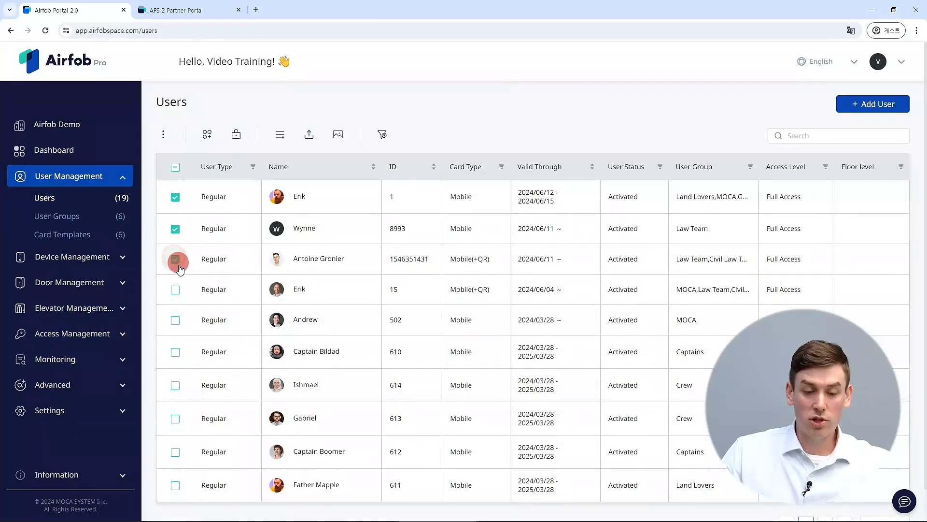
# Step: Add the Cleaning Crew access level to the three selected users
pyautogui.click(236, 134)
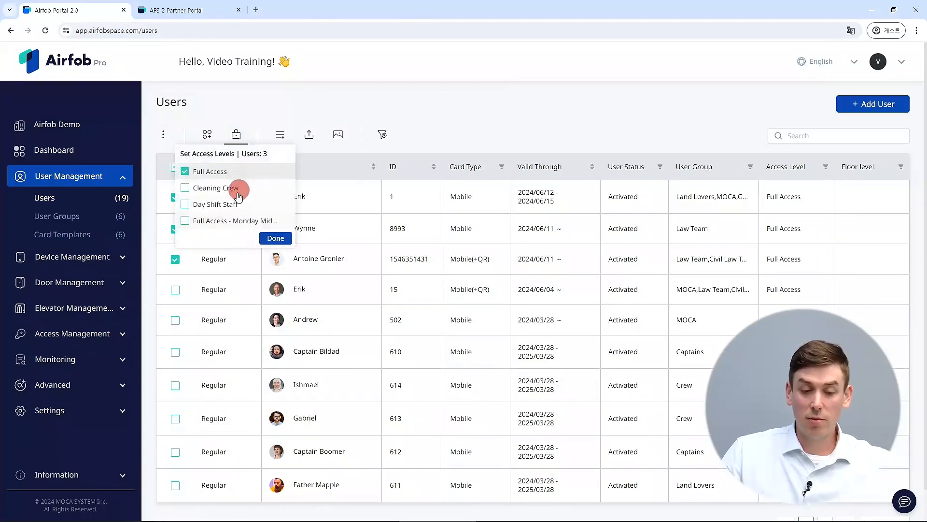
pyautogui.scroll(-1, 203, 199)
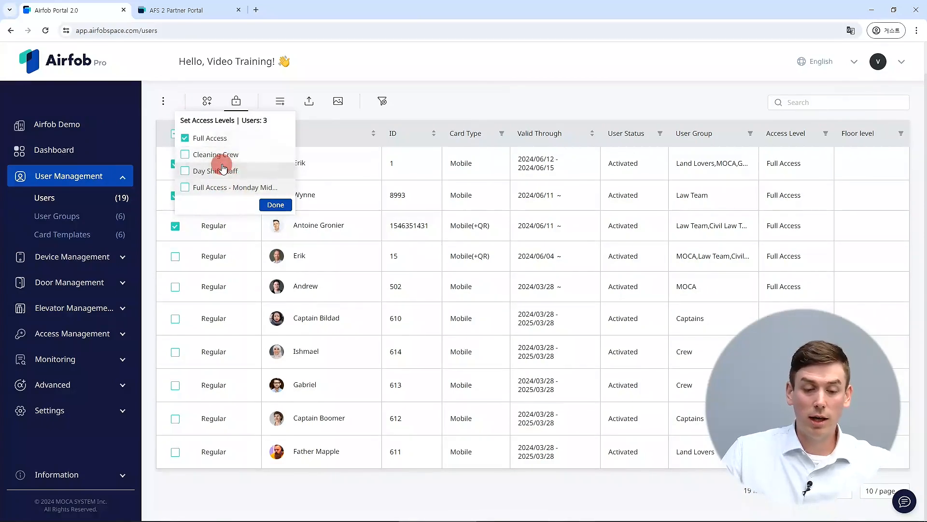
pyautogui.click(272, 205)
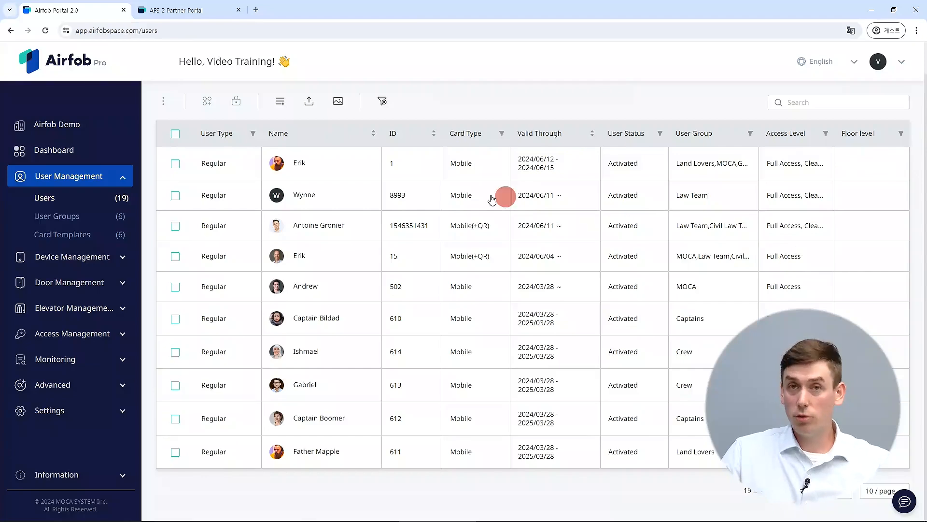
pyautogui.scroll(2, 310, 139)
pyautogui.scroll(1, 309, 140)
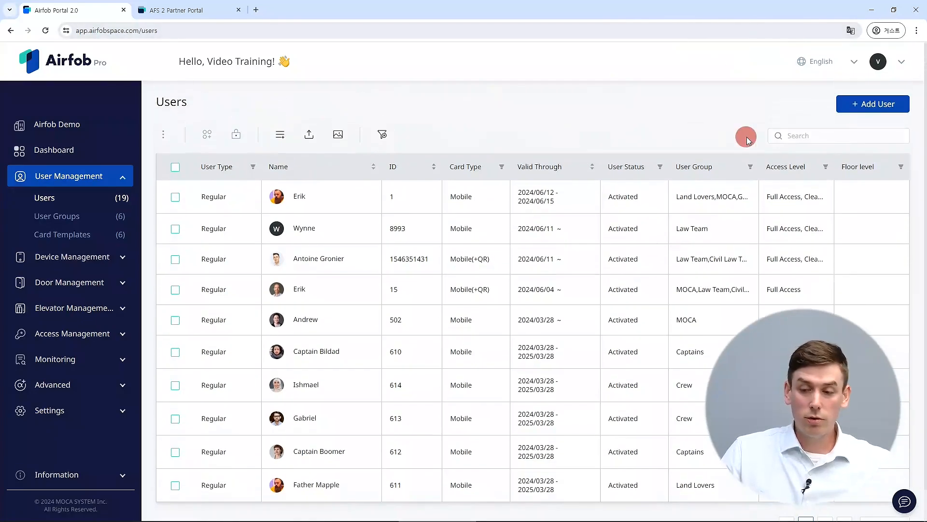
# Step: Start a new user and enter the user's name and e-mail address
pyautogui.click(878, 105)
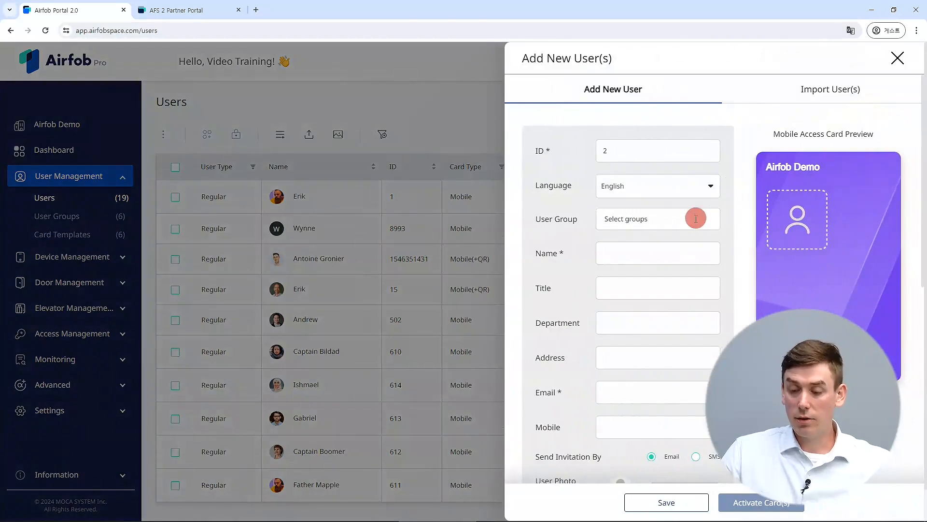
pyautogui.scroll(-5, 654, 327)
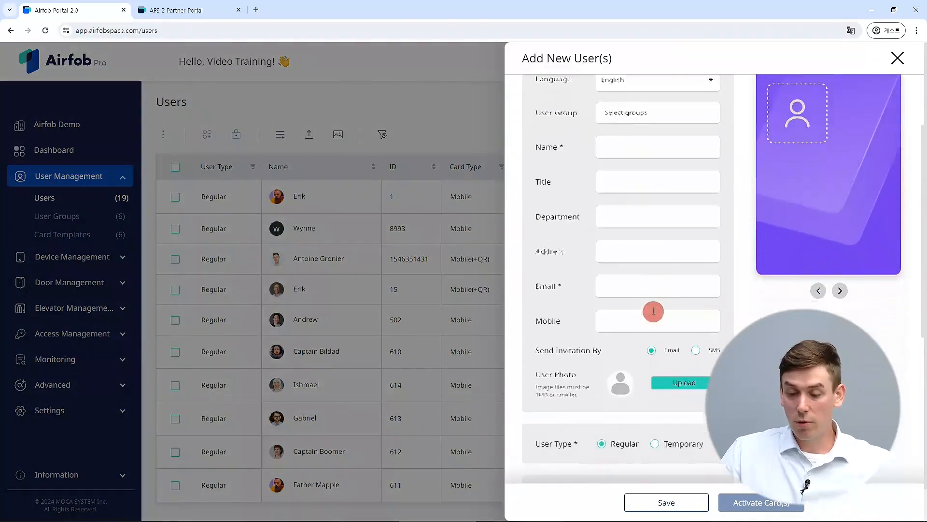
pyautogui.scroll(-3, 623, 296)
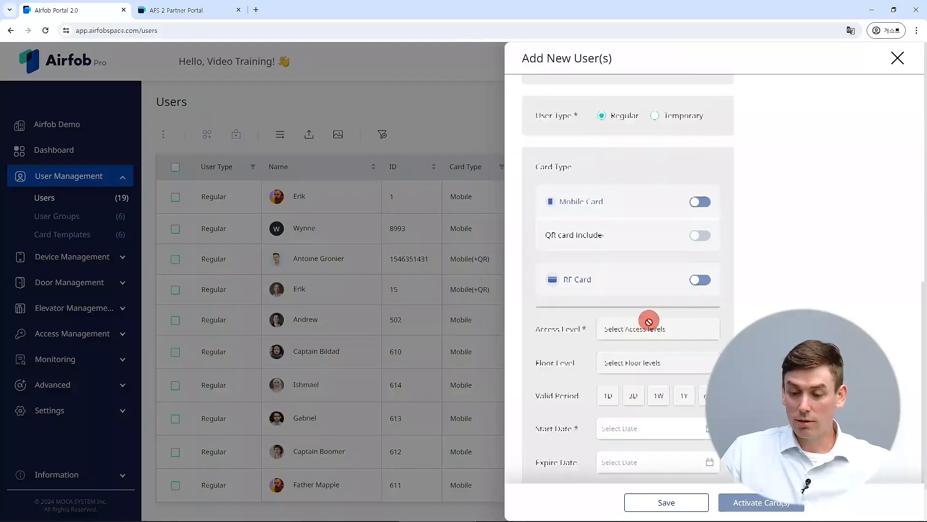
pyautogui.scroll(9, 628, 203)
pyautogui.click(624, 252)
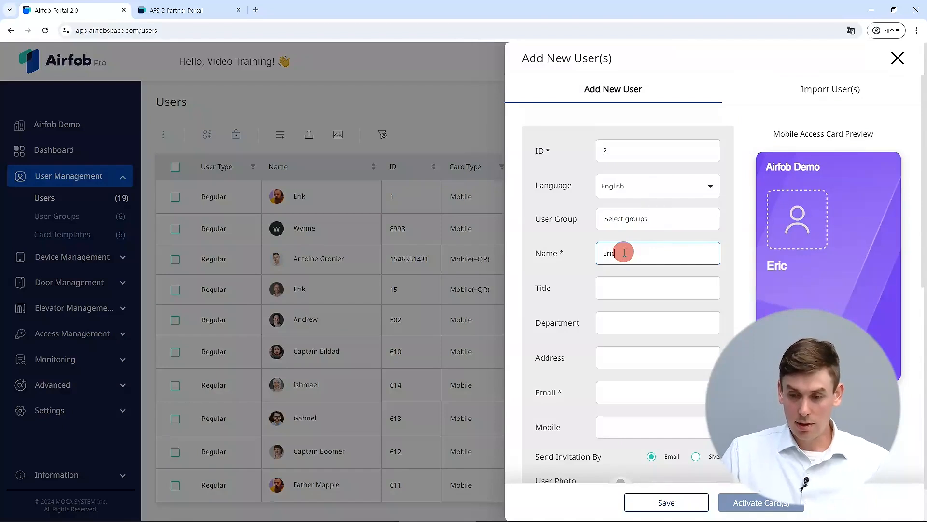
pyautogui.write('Eric')
pyautogui.scroll(-2, 650, 244)
pyautogui.click(624, 297)
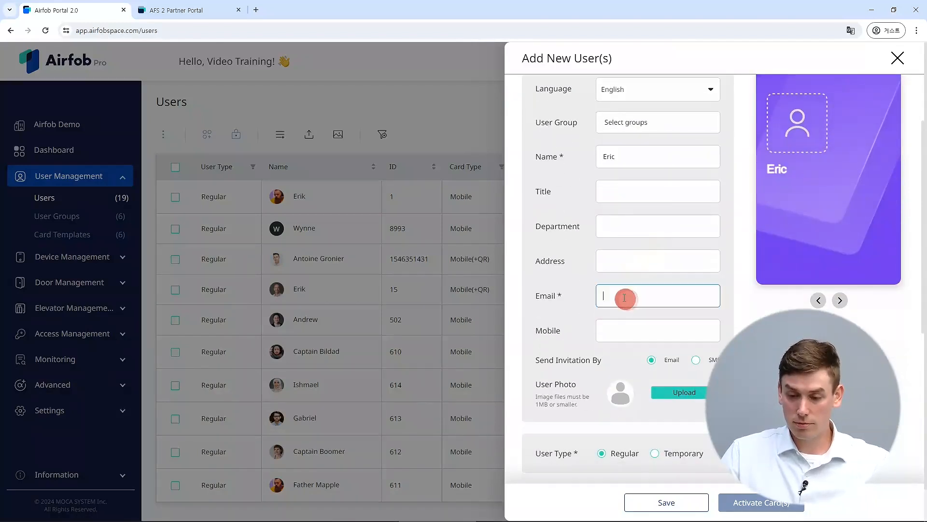
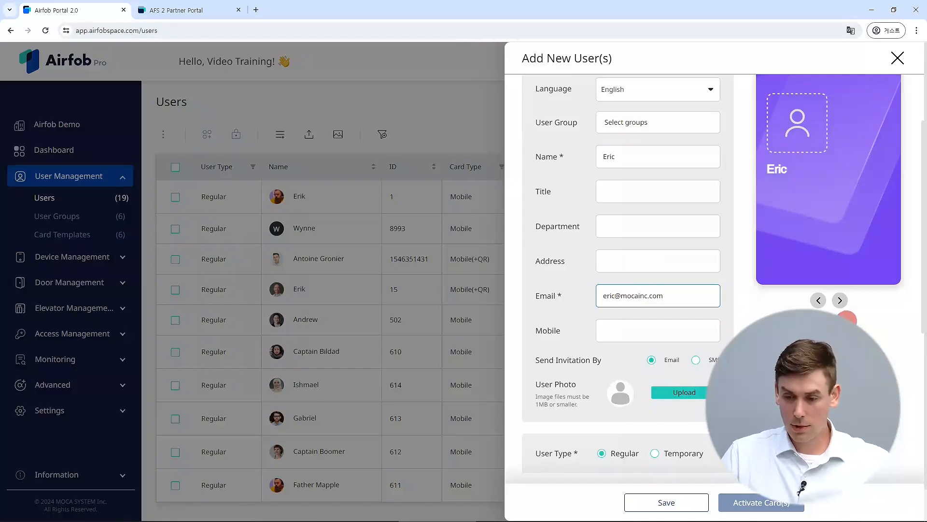
# Step: Turn on a mobile card for the new user and show the access level choices
pyautogui.scroll(-3, 643, 295)
pyautogui.scroll(-2, 646, 253)
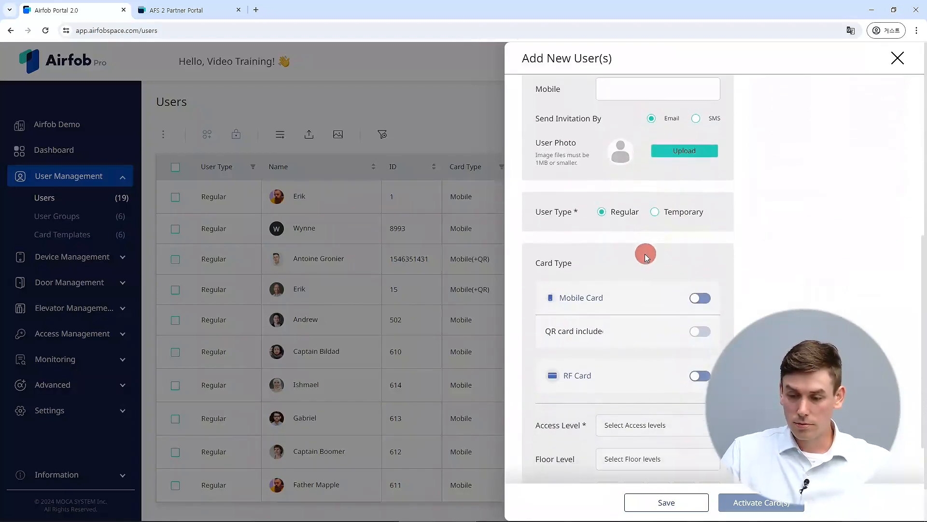
pyautogui.scroll(-2, 654, 276)
pyautogui.click(697, 202)
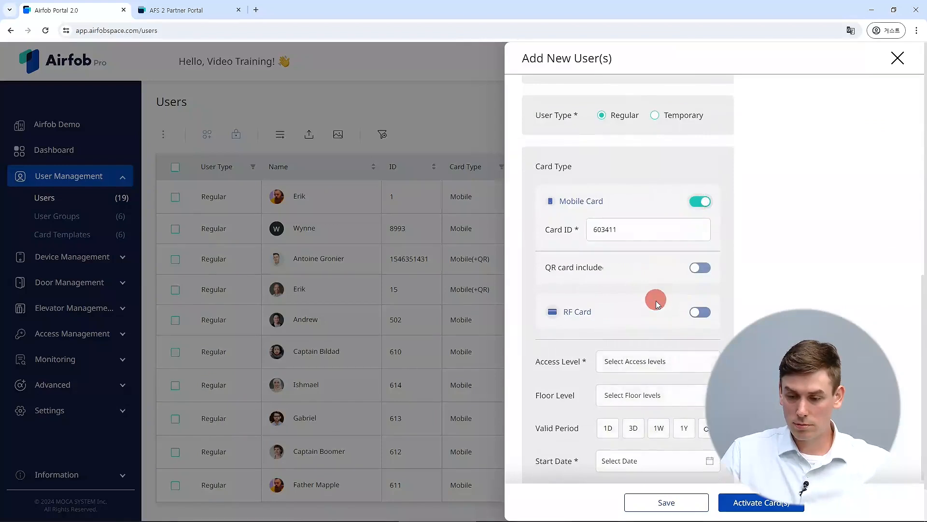
pyautogui.scroll(-2, 642, 285)
pyautogui.click(634, 273)
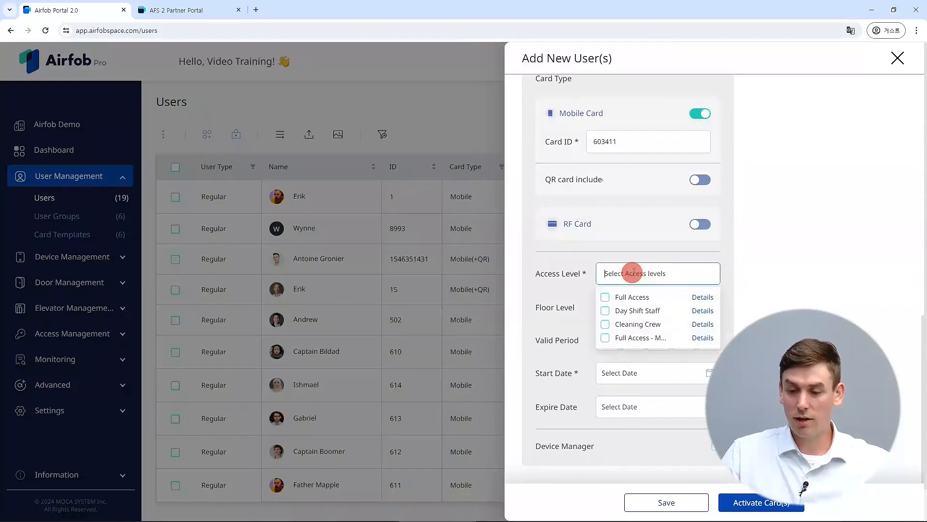
# Step: Assign the new user Day Shift Staff instead of Full Access, reviewing Day Shift Staff's details
pyautogui.click(633, 299)
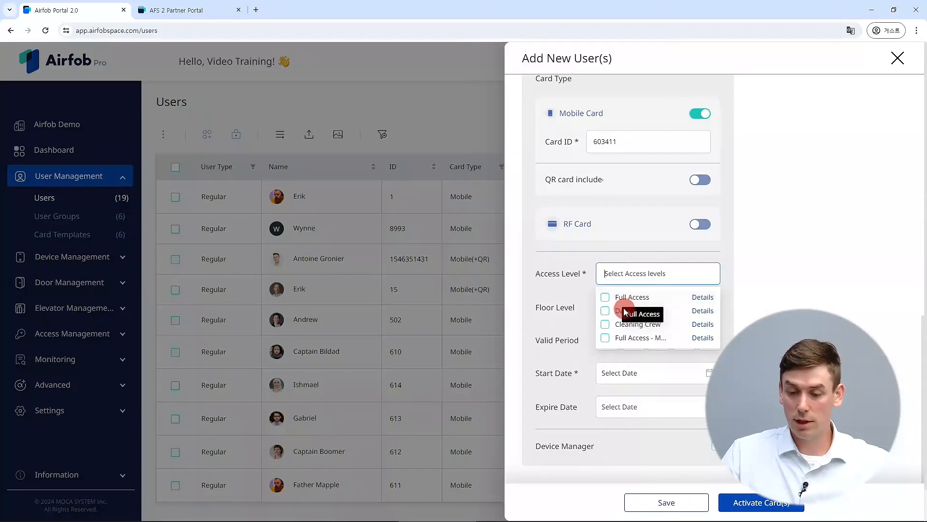
pyautogui.click(605, 310)
pyautogui.click(605, 297)
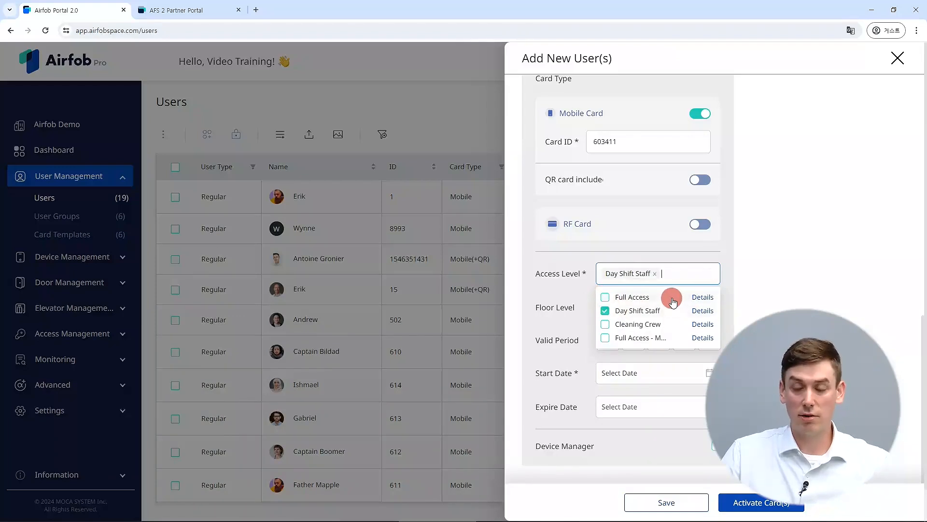
pyautogui.click(703, 311)
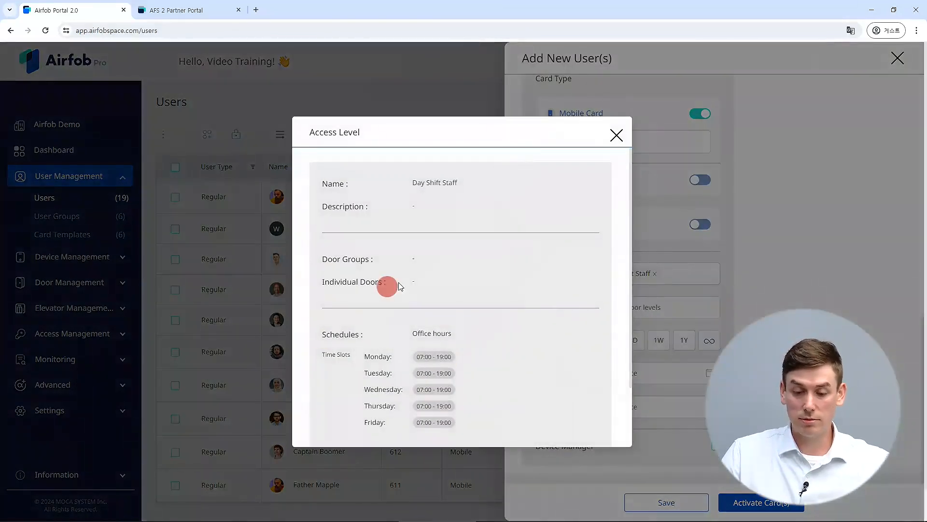
pyautogui.scroll(-2, 405, 251)
pyautogui.scroll(1, 394, 289)
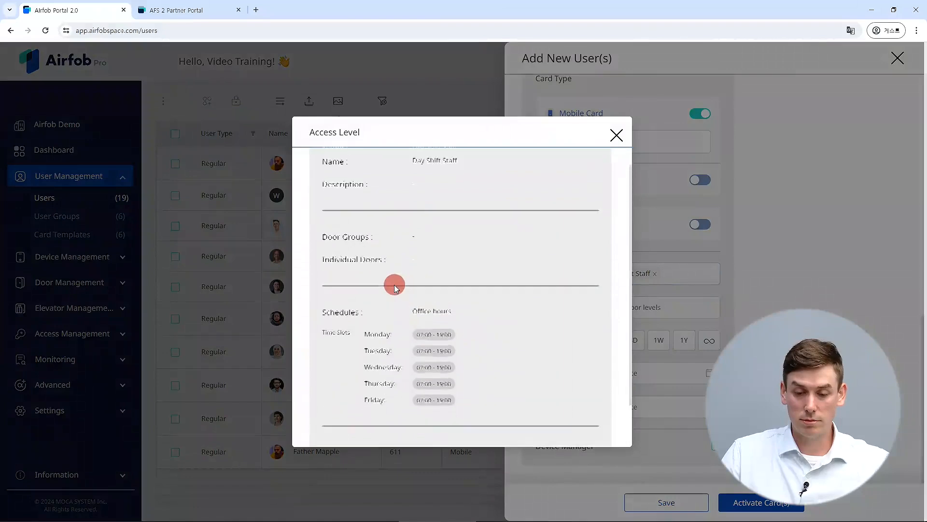
pyautogui.click(617, 137)
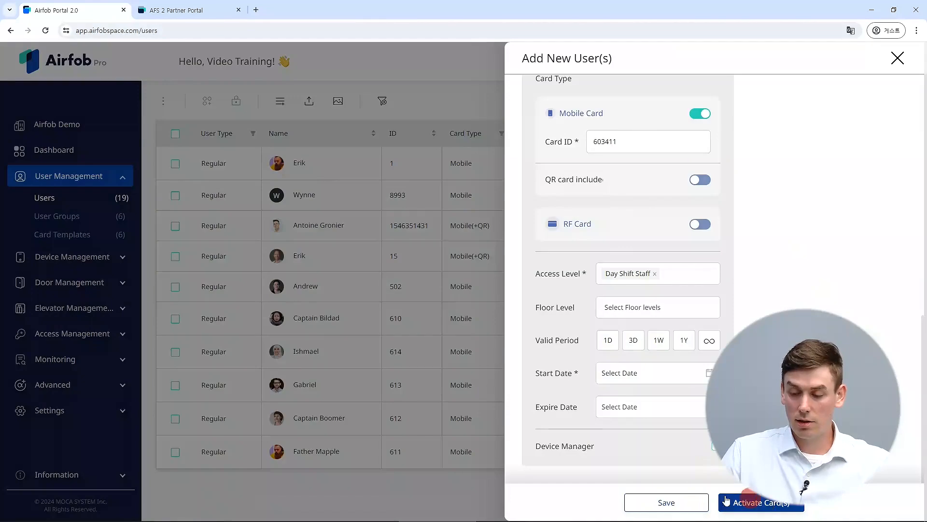
# Step: Save the new user, activate their card, and return to the Users list
pyautogui.click(625, 508)
pyautogui.click(757, 504)
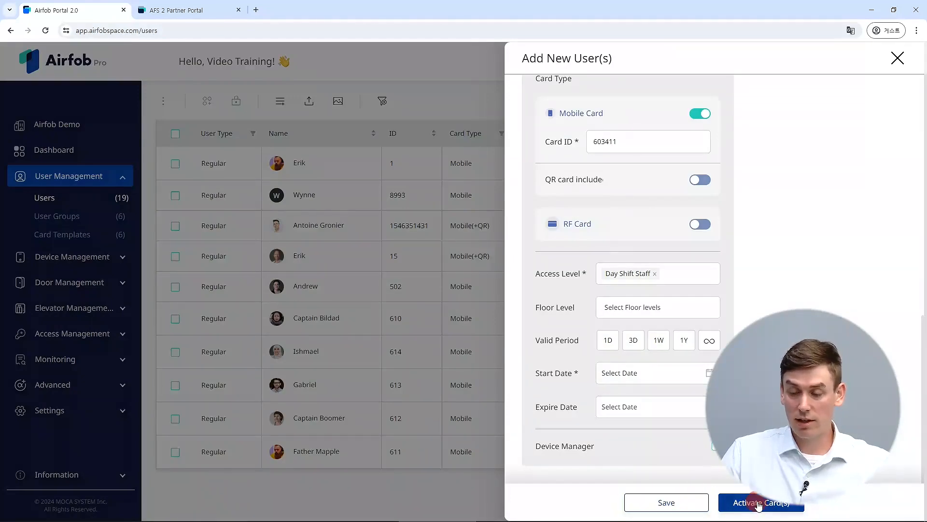
pyautogui.click(897, 58)
pyautogui.click(436, 224)
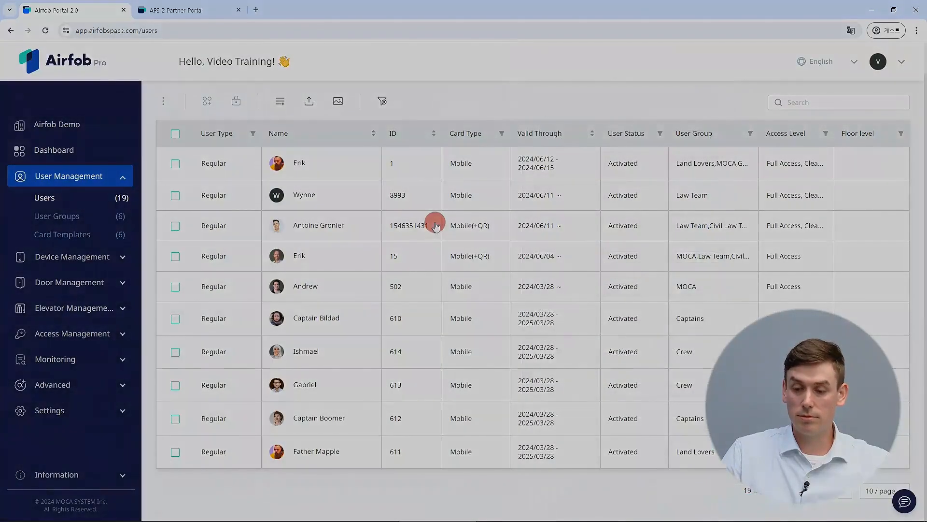